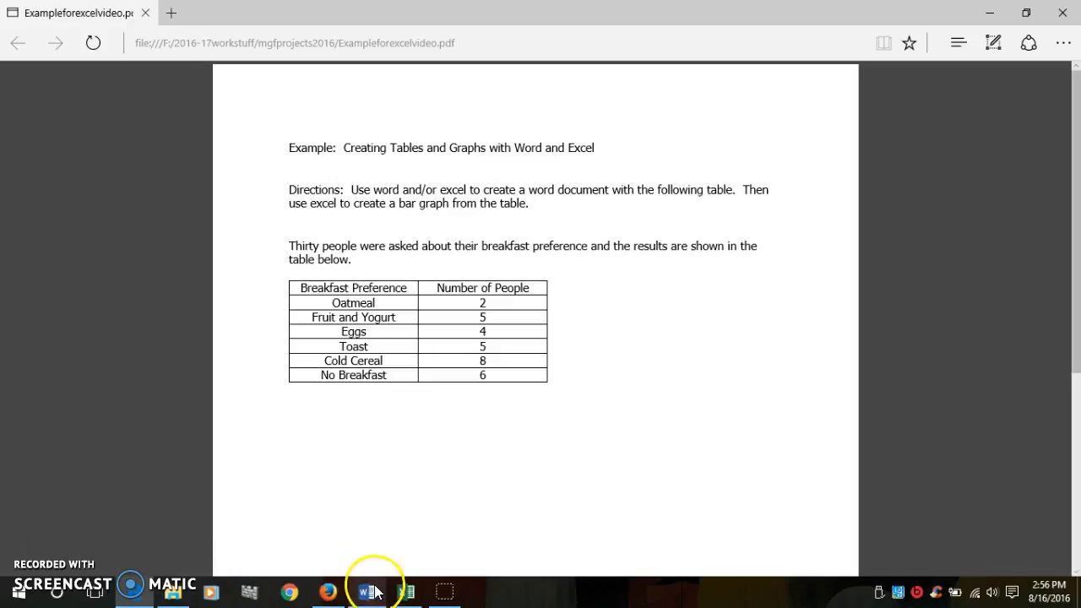
Switch to the blank Word document and apply the No Spacing style
click(365, 594)
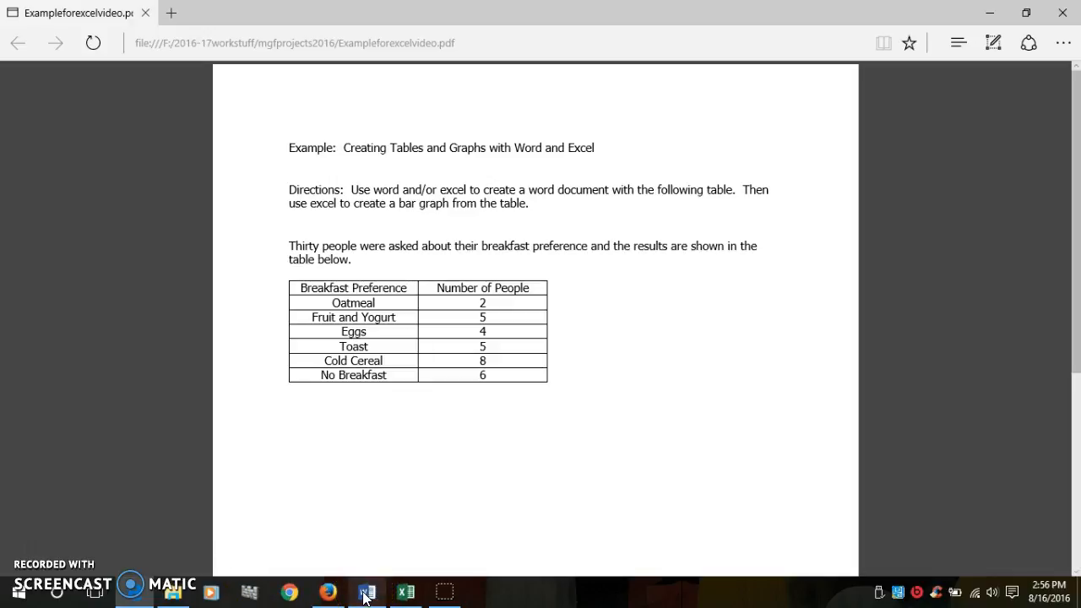
click(371, 184)
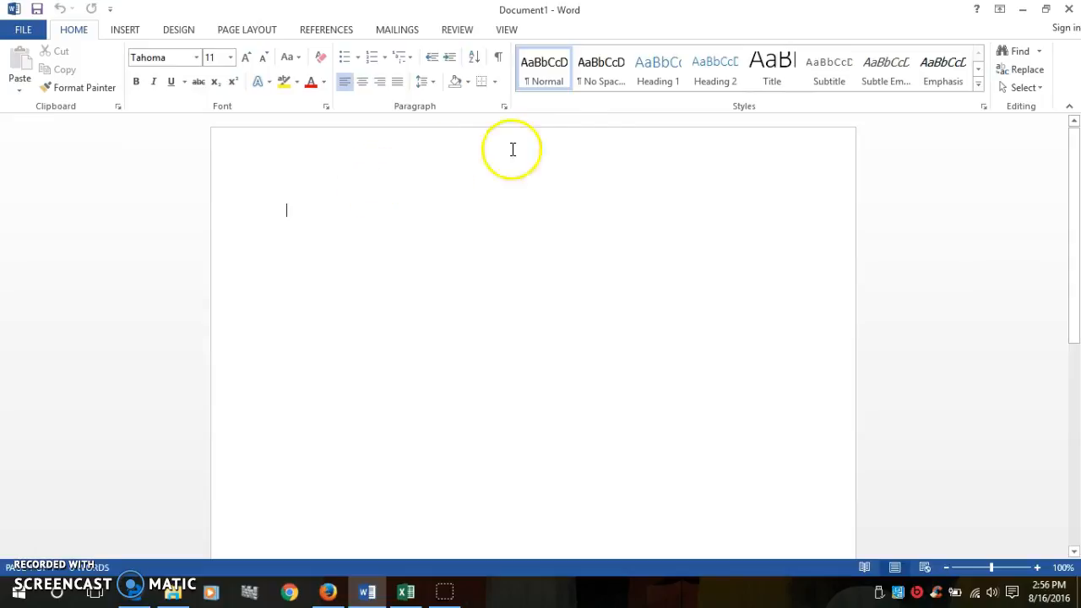
click(603, 75)
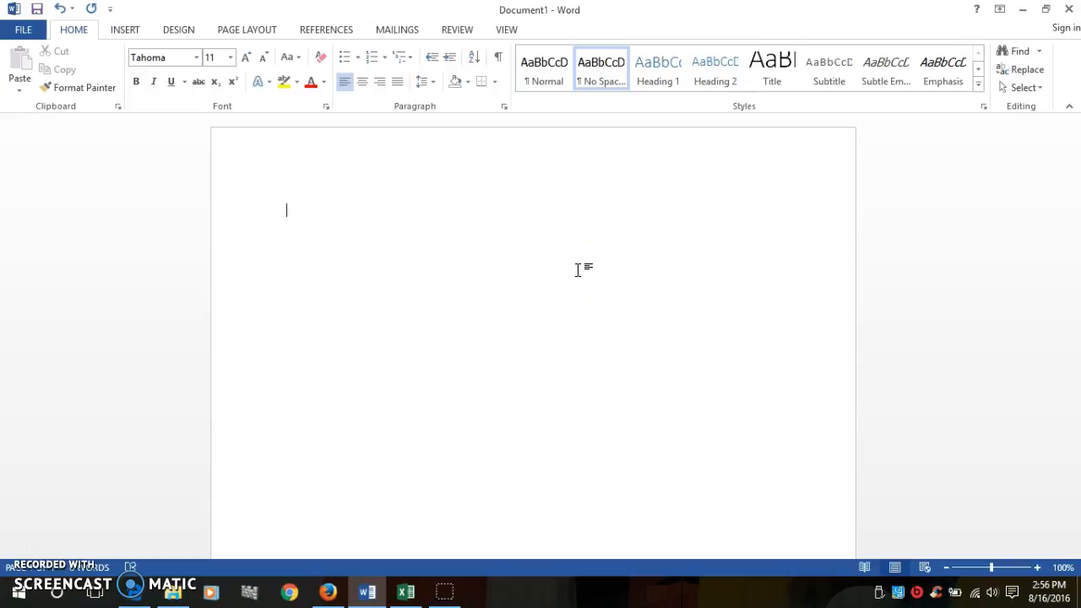
Add a run of 18 blank lines to the empty document
key(Return)
key(Return)
key(Return)
key(Return)
key(Return)
key(Return)
key(Return)
key(Return)
key(Return)
key(Return)
key(Return)
key(Return)
key(Return)
key(Return)
key(Return)
key(Return)
key(Return)
key(Return)
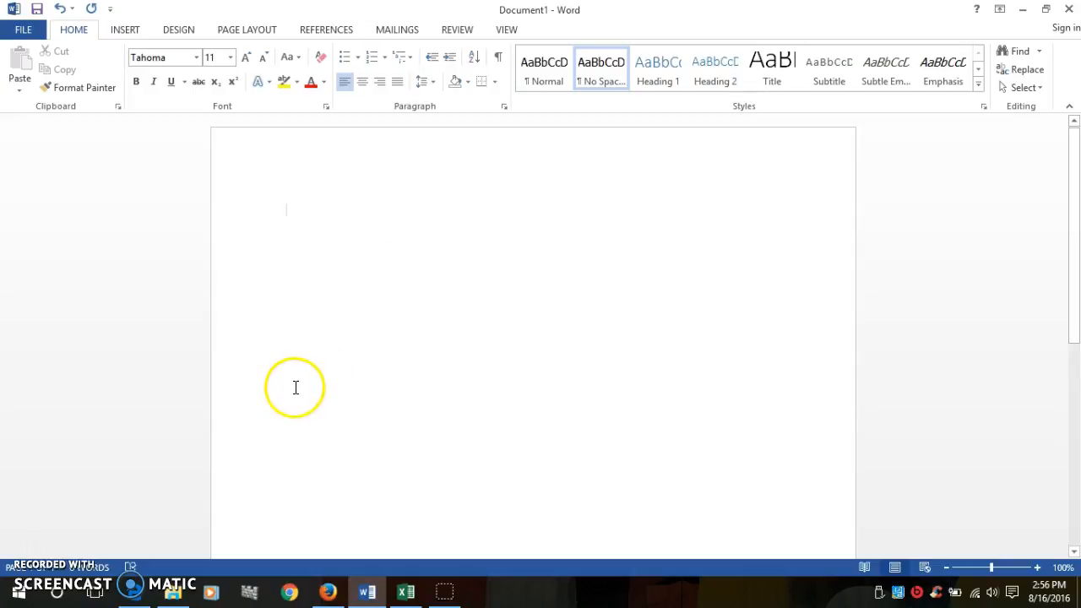
Enter the heading "Example" on the document's first line and leave an empty line below it
drag(293, 378, 291, 440)
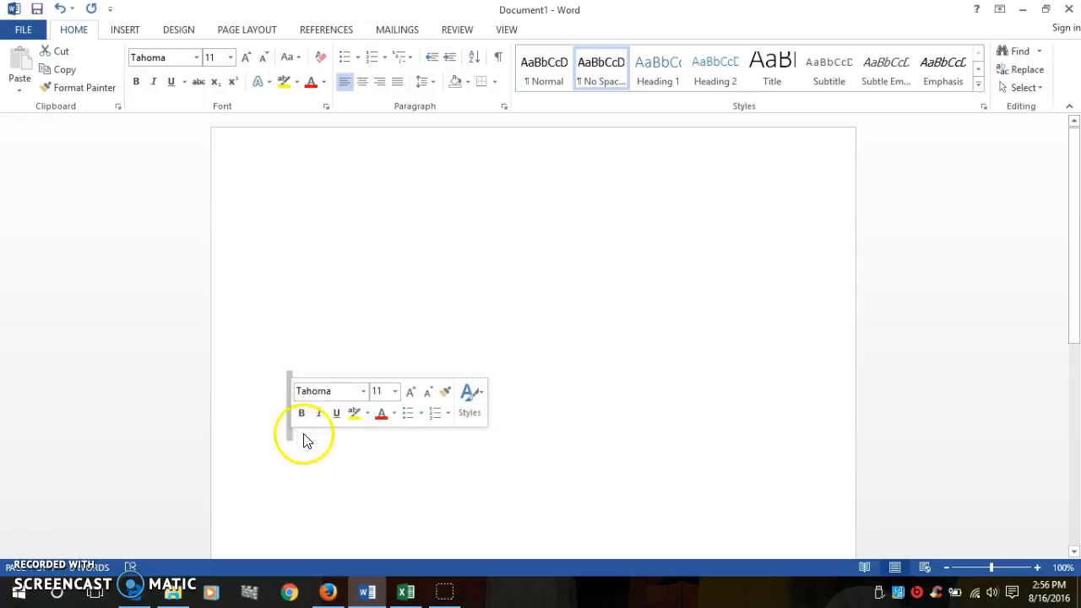
click(287, 196)
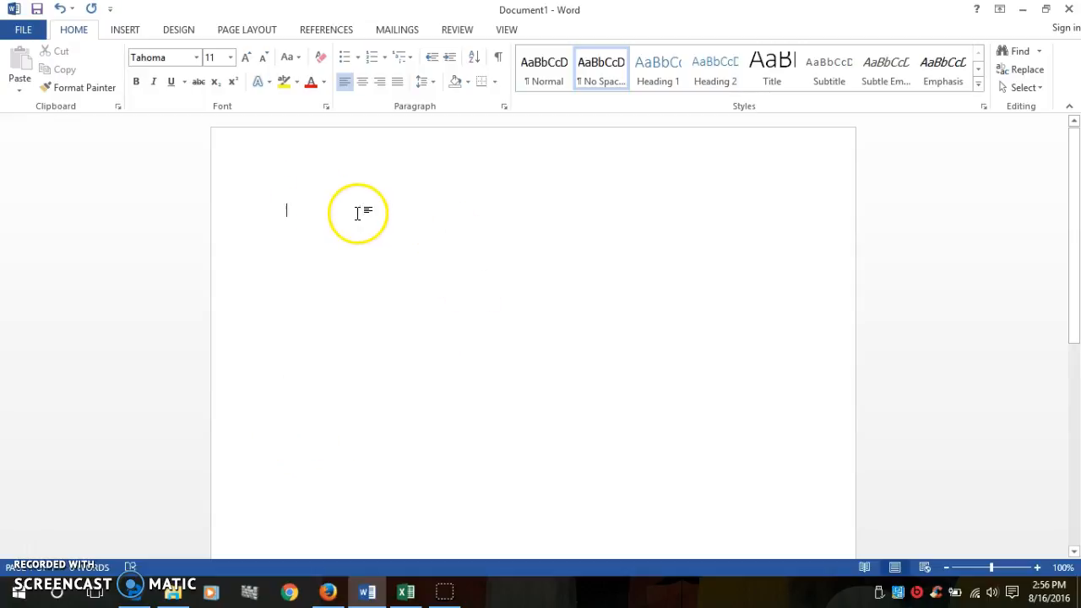
text(Example)
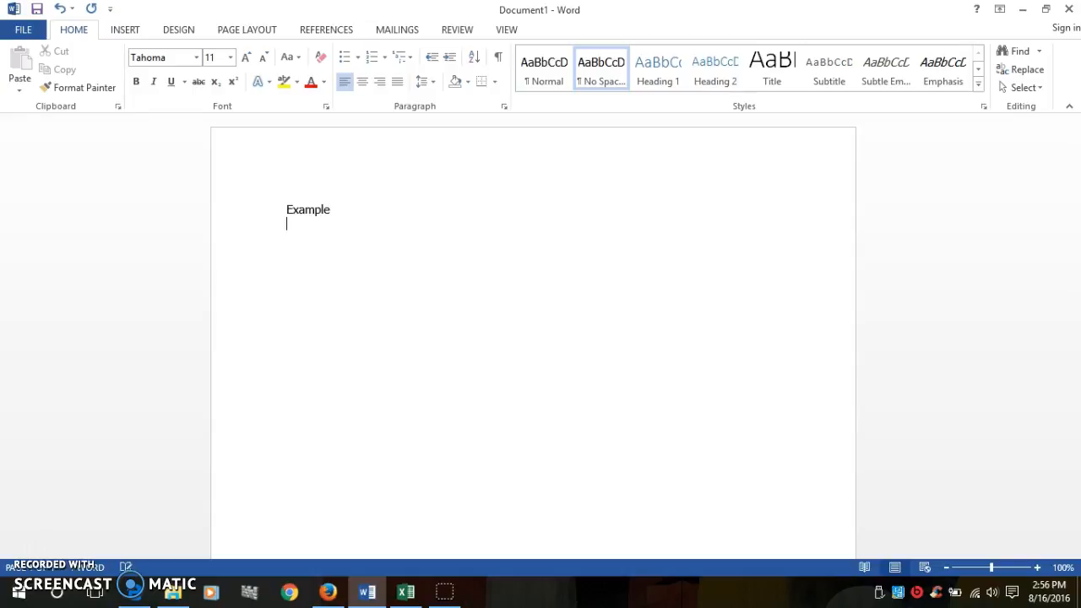
key(Return)
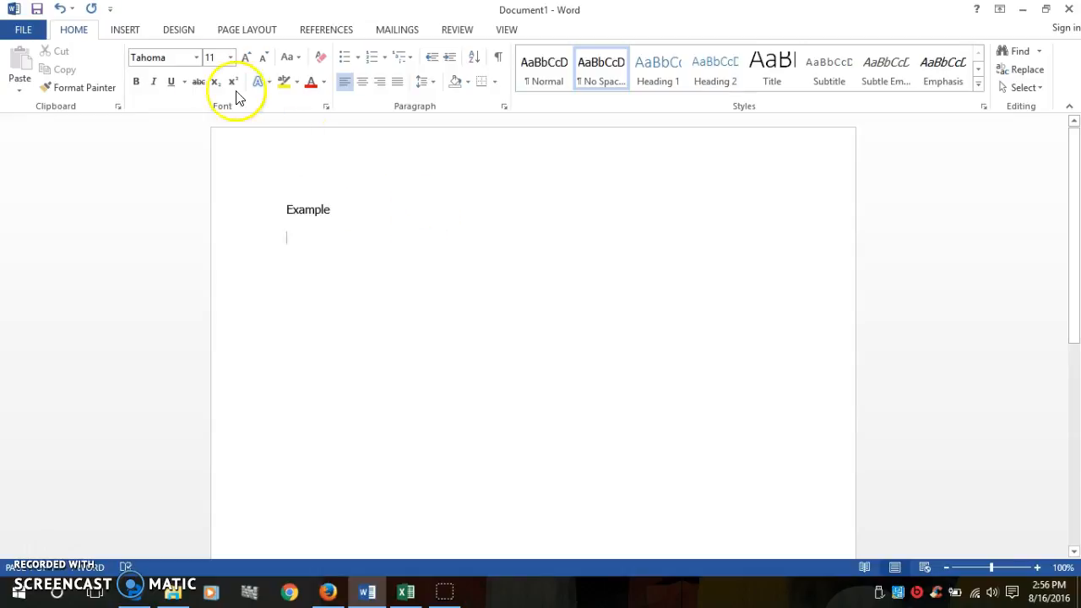
Check the source table in the PDF and insert a table of 2 columns and 7 rows below the Example heading
click(124, 30)
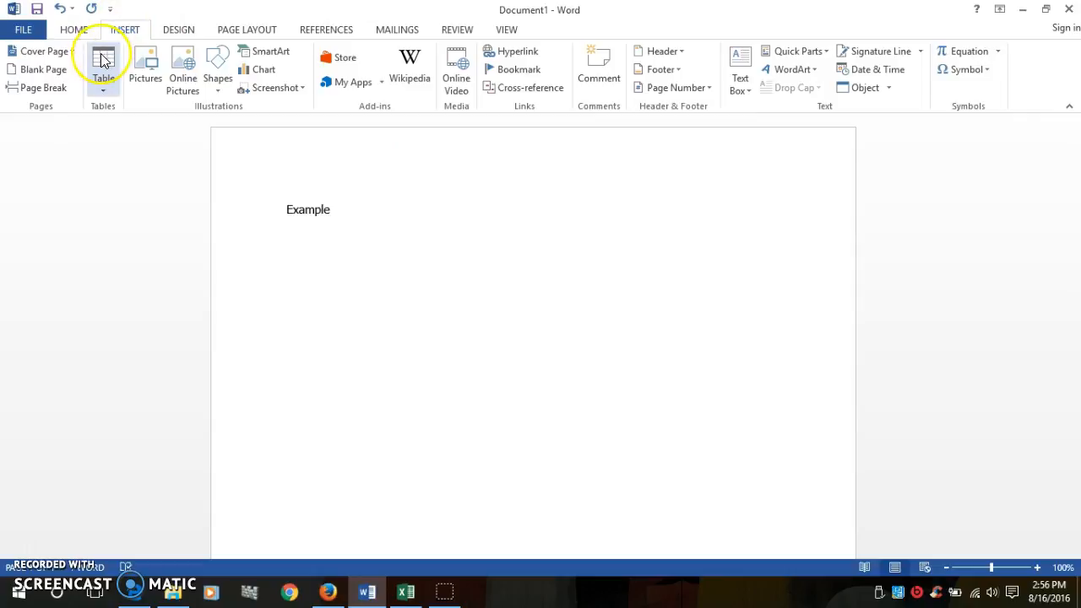
click(102, 59)
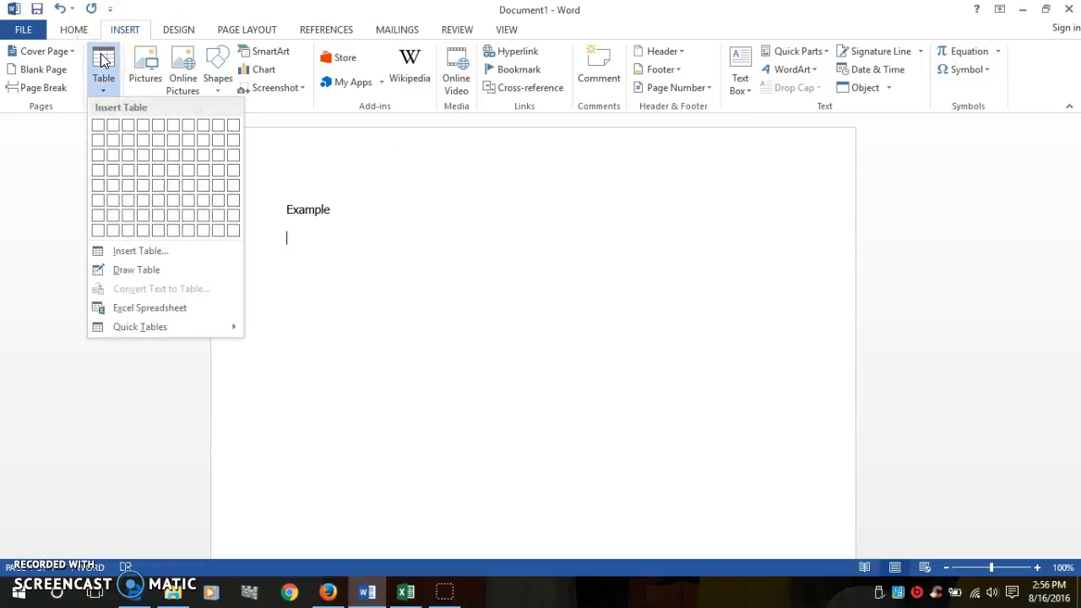
click(135, 594)
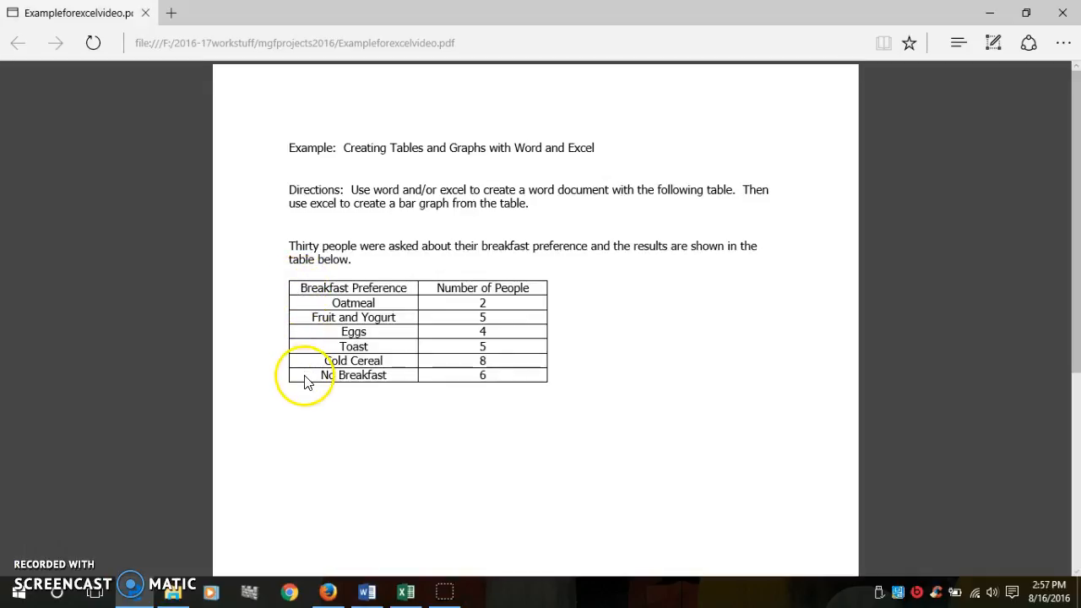
click(366, 592)
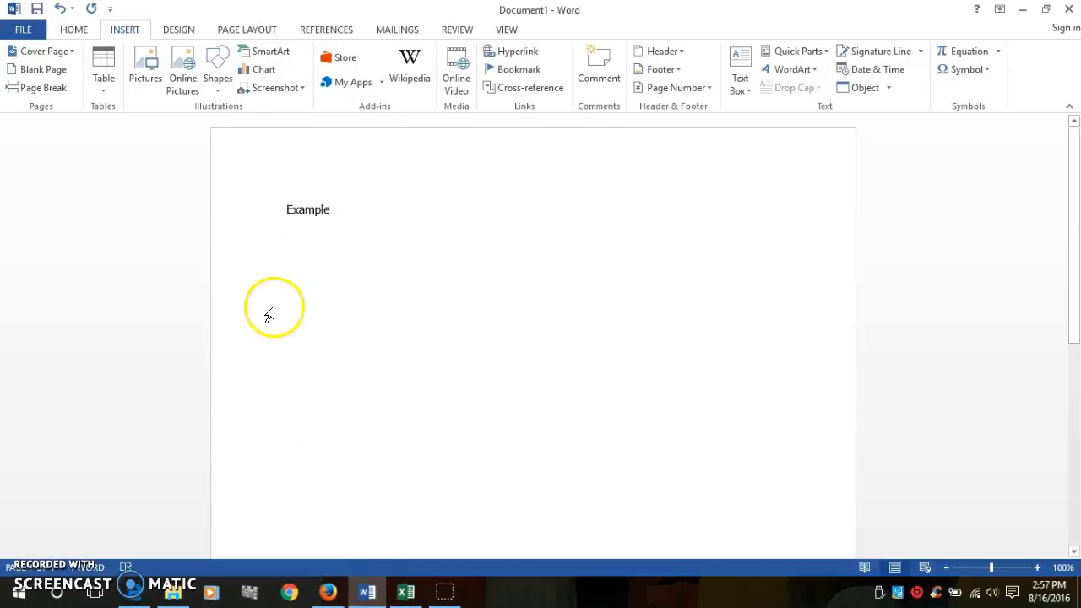
click(104, 68)
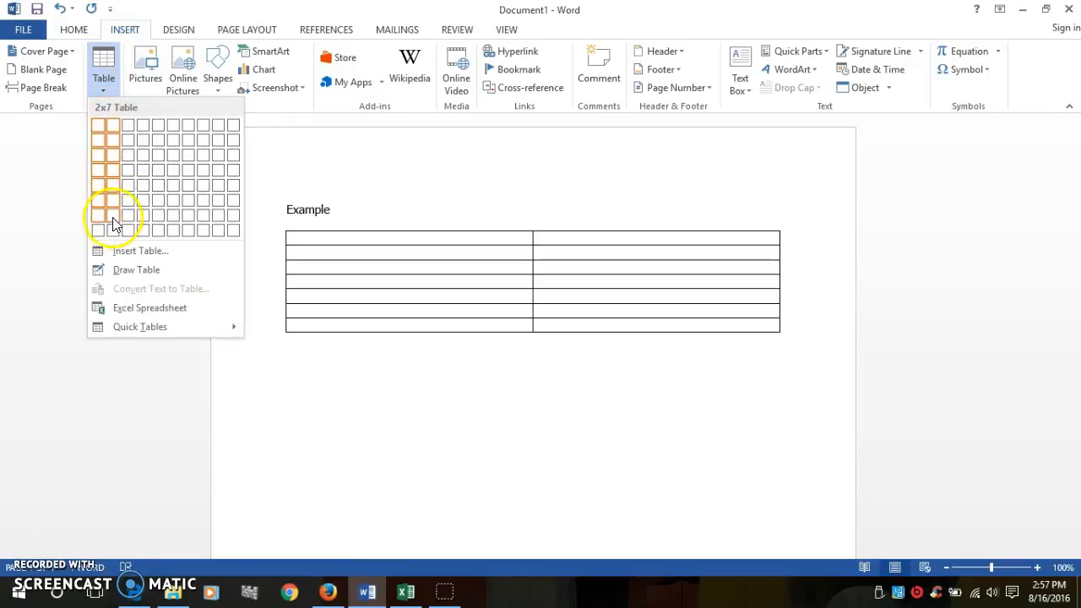
click(114, 224)
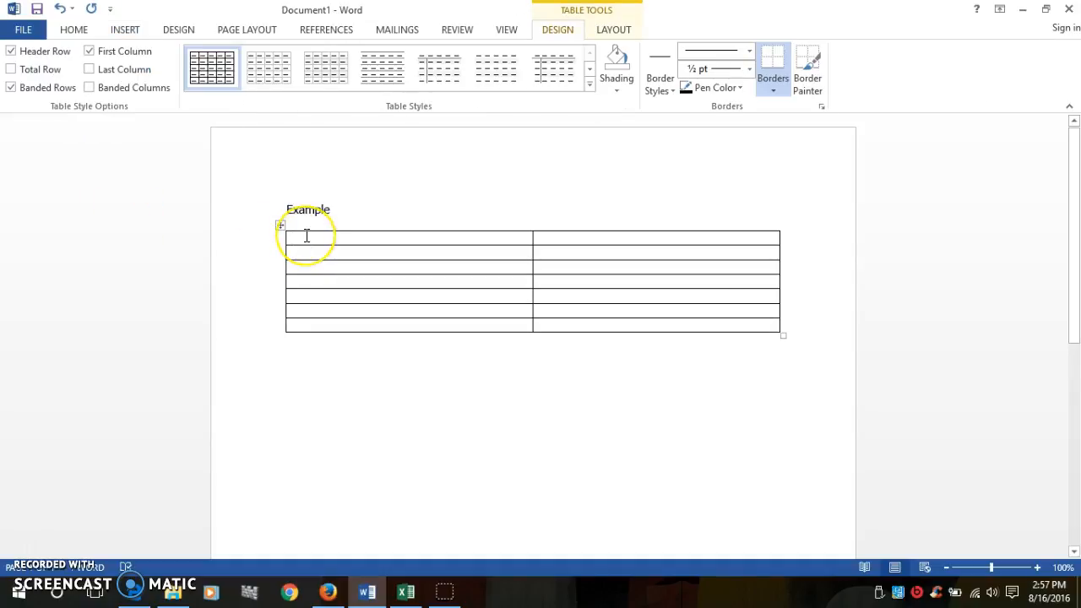
Fill the table's header row with "Breakfast Preference" and "Number of People"
text(B)
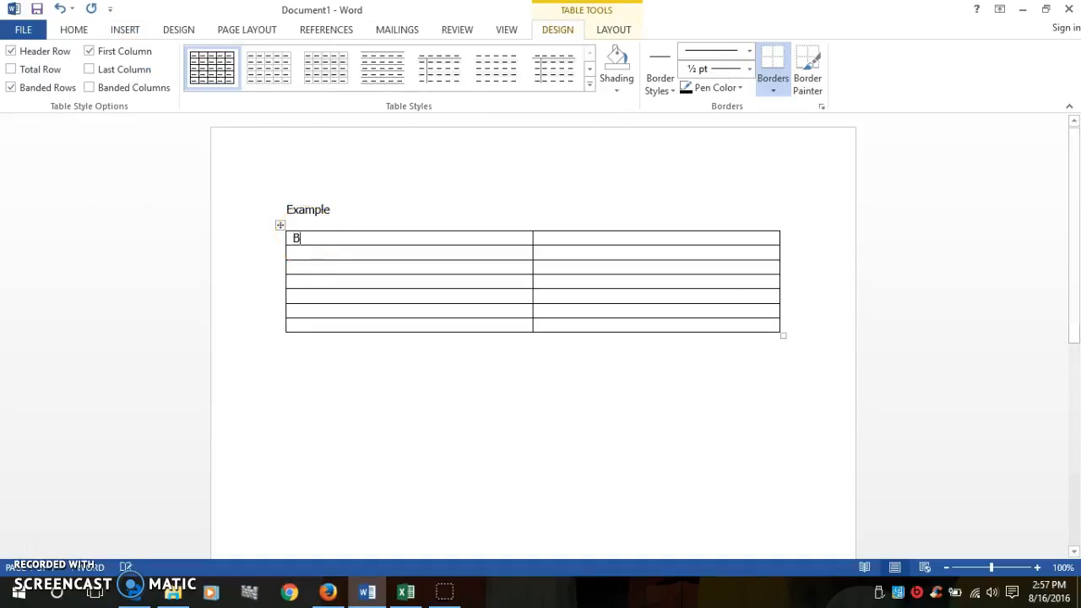
text(reakf)
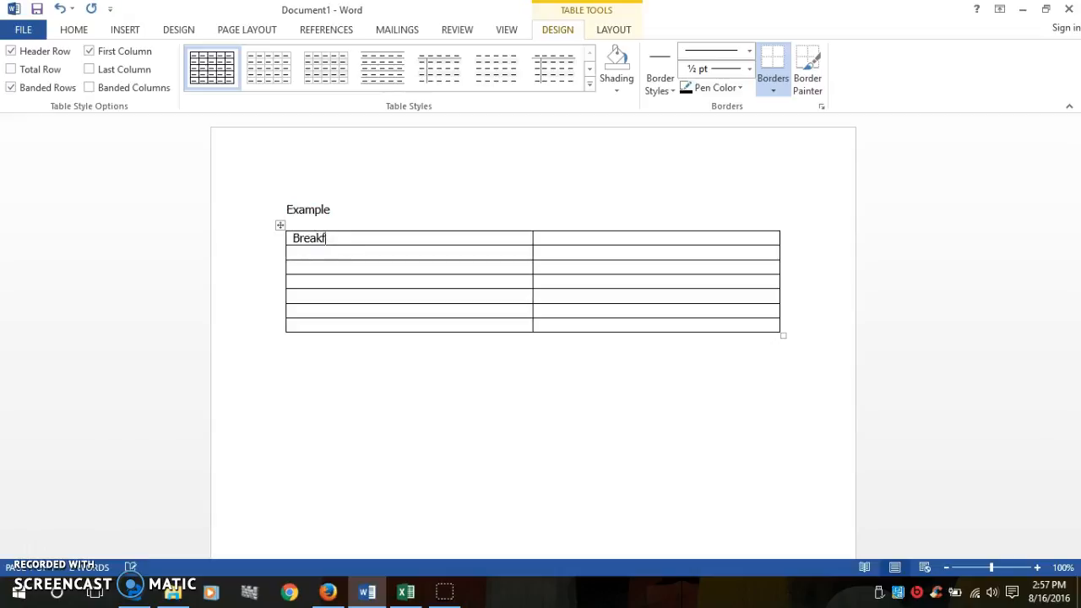
text(ast Preference)
key(Return)
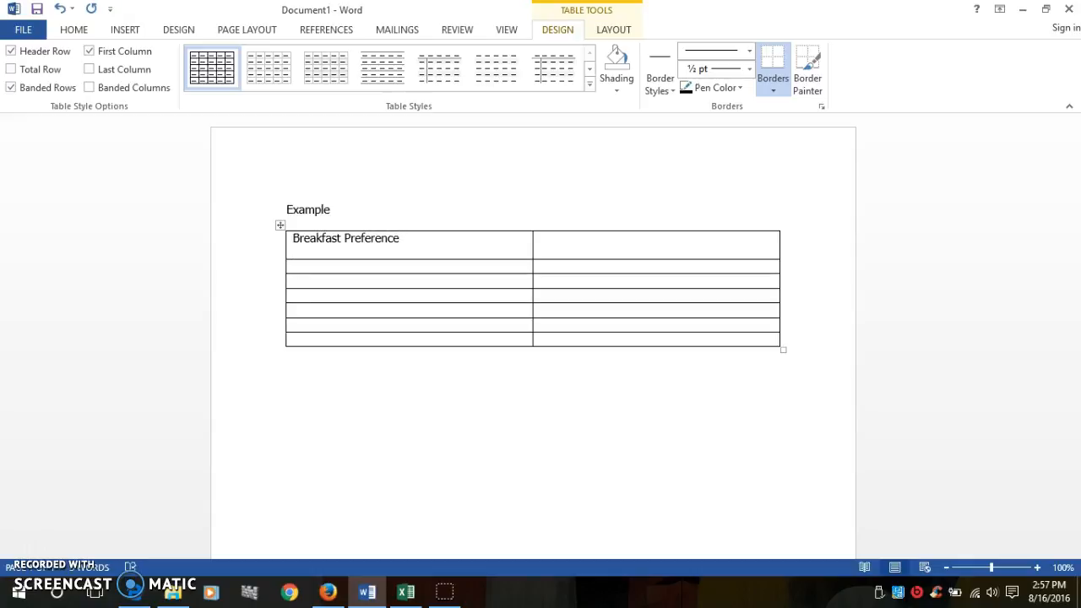
key(BackSpace)
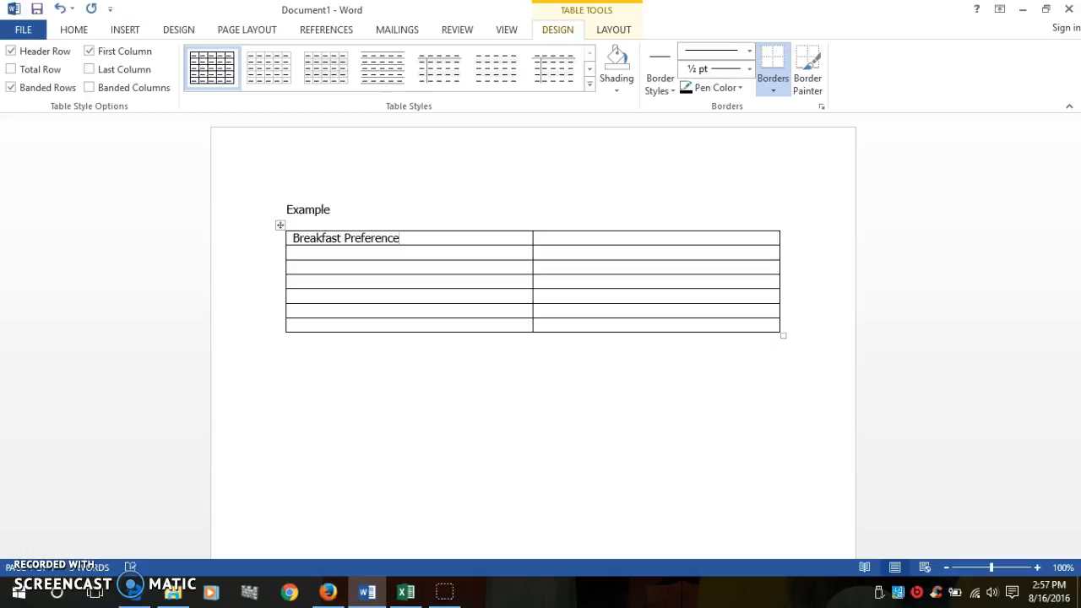
click(403, 225)
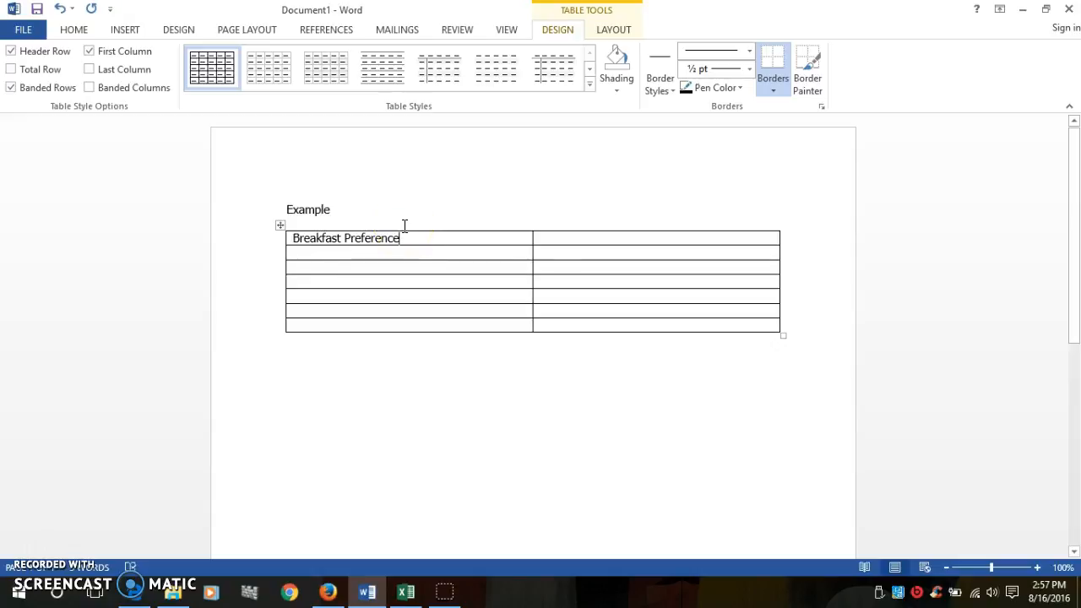
key(Tab)
text(Number of People)
key(Down)
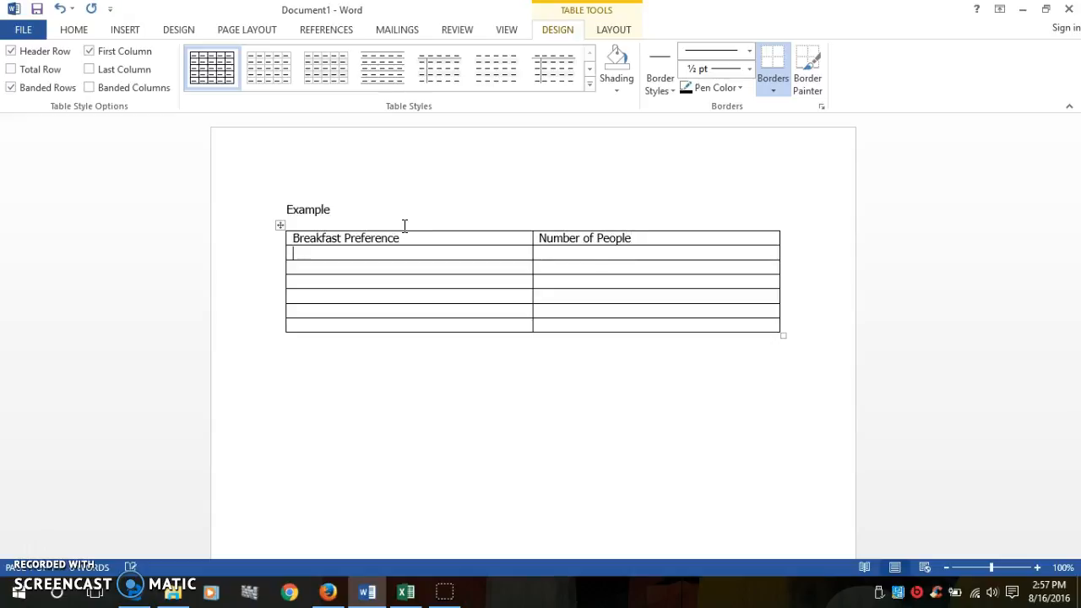
List Oatmeal, Fruit and Yogurt, Eggs, Toast, Cold Cereal and No Breakfast down the Breakfast Preference column
text(Oatmeal)
key(Down)
text(Fruit)
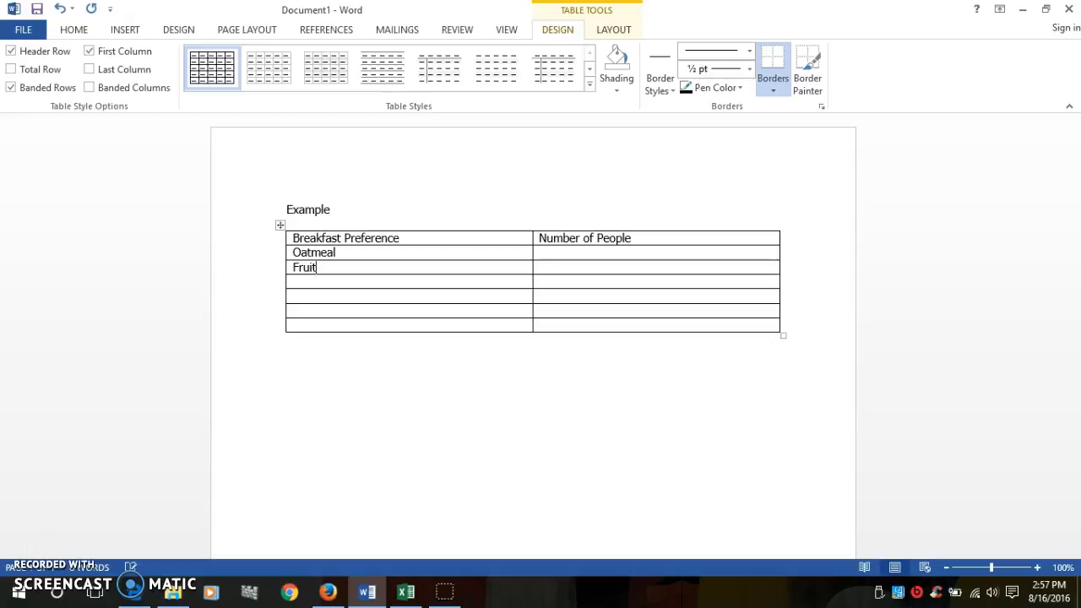
text( and Yogurt)
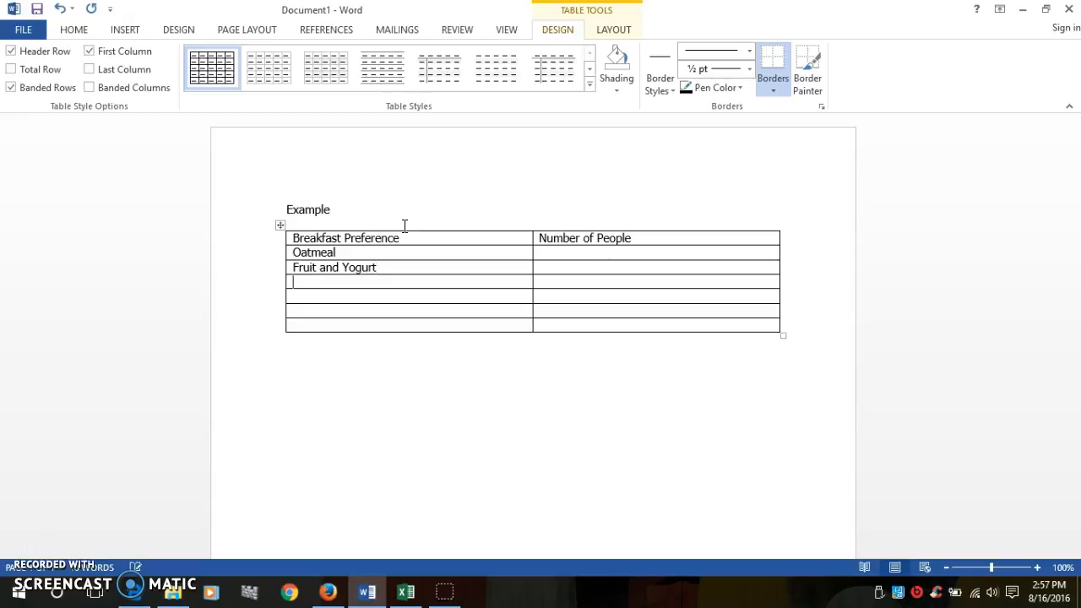
text(Eggs)
text(Tao)
key(BackSpace)
key(BackSpace)
text(oast Cold C)
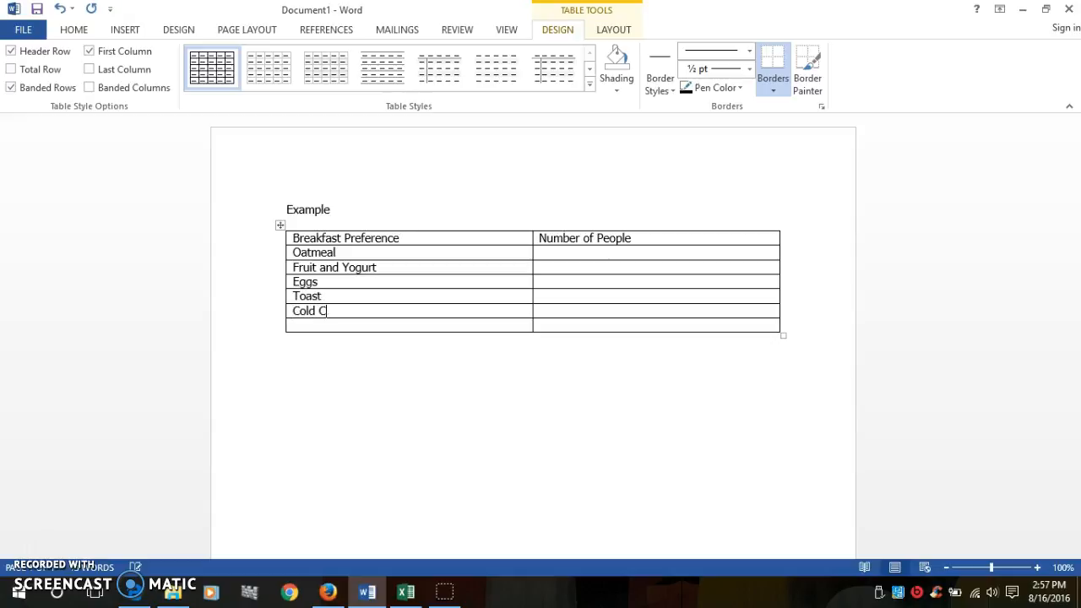
text(ereal )
text(No Bre)
text(ak)
text(fast)
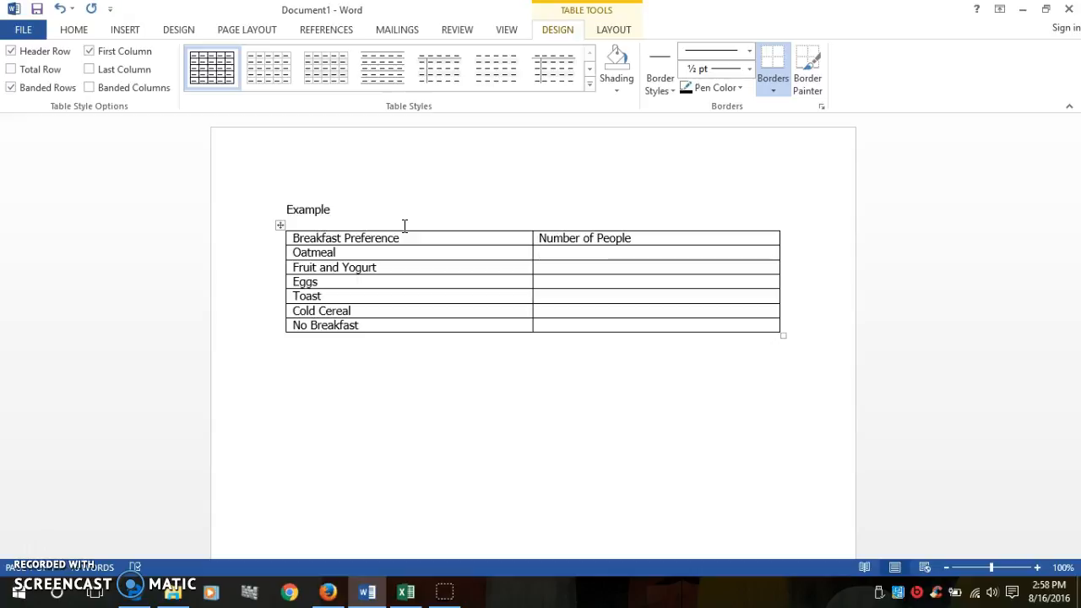
Enter 2, 5, 4, 5, 8 and 6 down the Number of People column
text(2)
key(Down)
text(5)
key(Down)
text(4)
key(Down)
text(5)
key(Down)
text(8)
key(Down)
text(6)
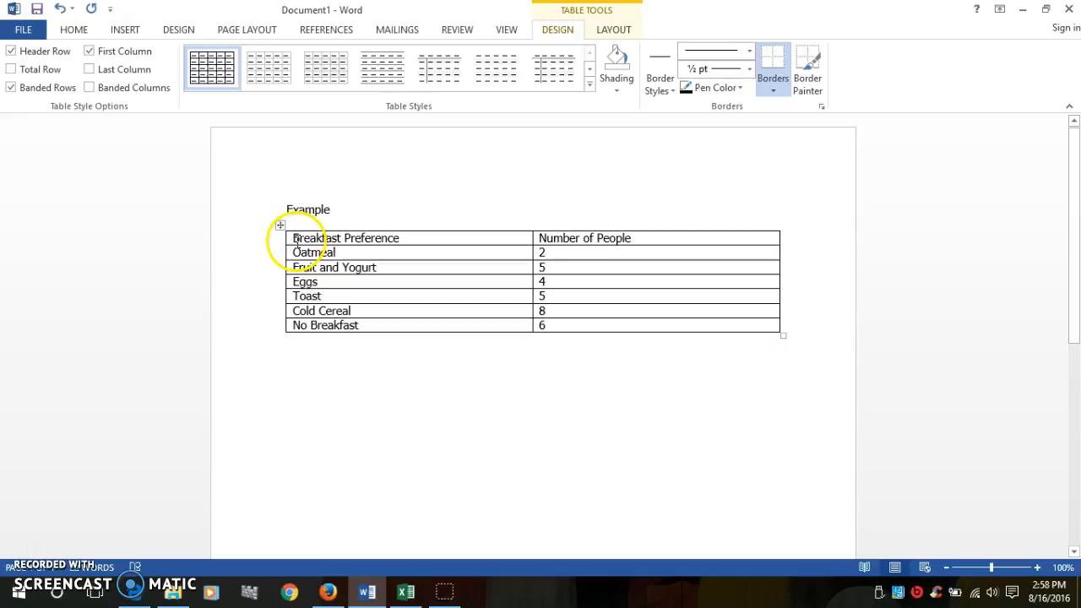
Select the whole table and reduce the column width of its cells to 1.7"
drag(293, 242, 709, 327)
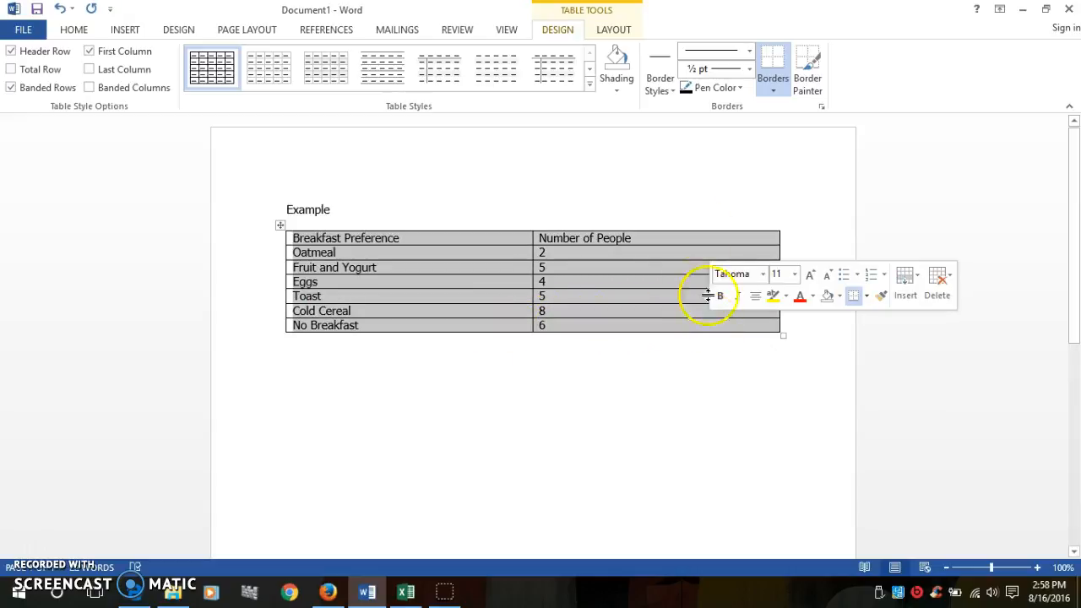
click(611, 32)
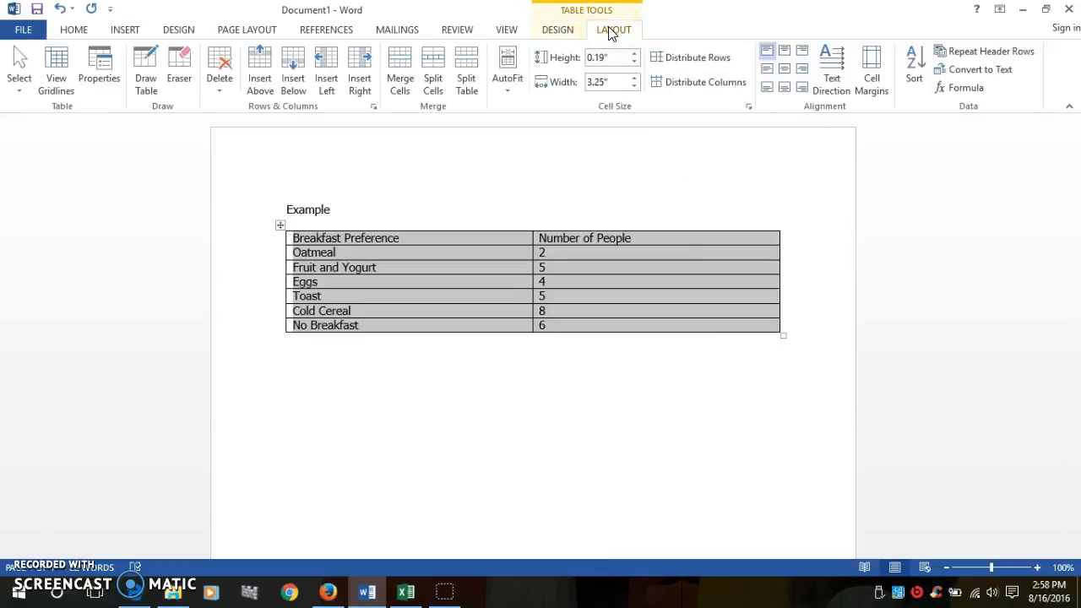
click(634, 87)
click(634, 87)
click(634, 87)
click(634, 87)
click(634, 87)
click(634, 87)
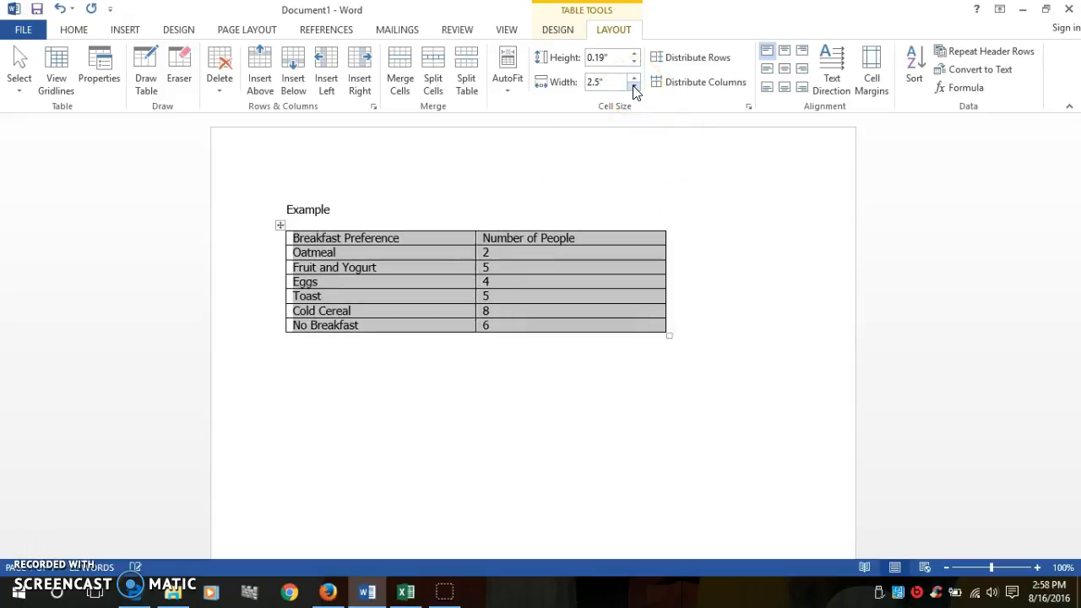
click(634, 87)
click(634, 87)
click(634, 87)
click(634, 87)
click(634, 87)
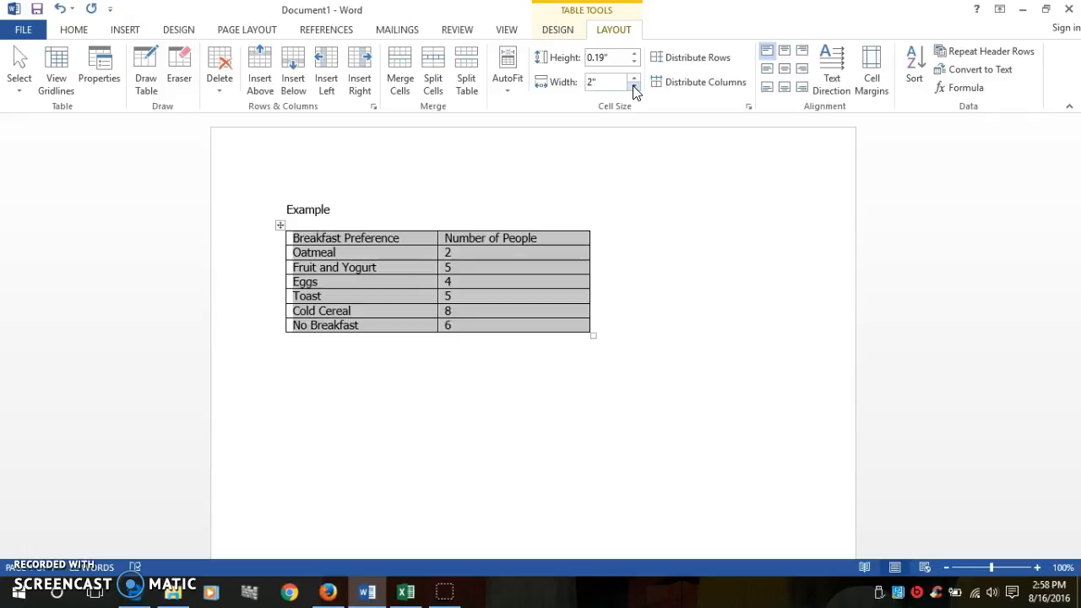
click(634, 87)
click(634, 87)
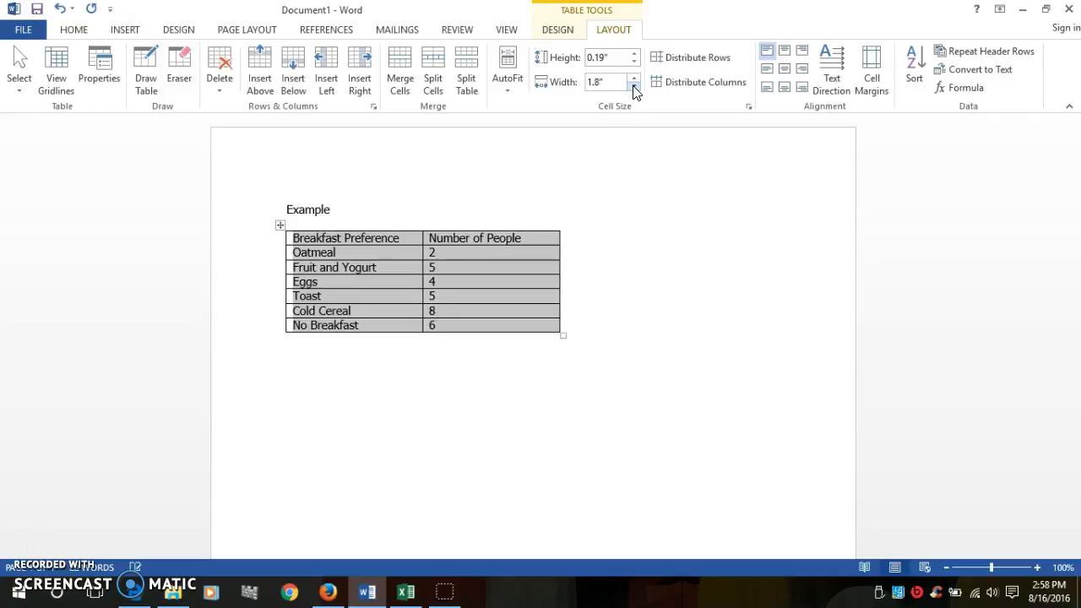
click(634, 87)
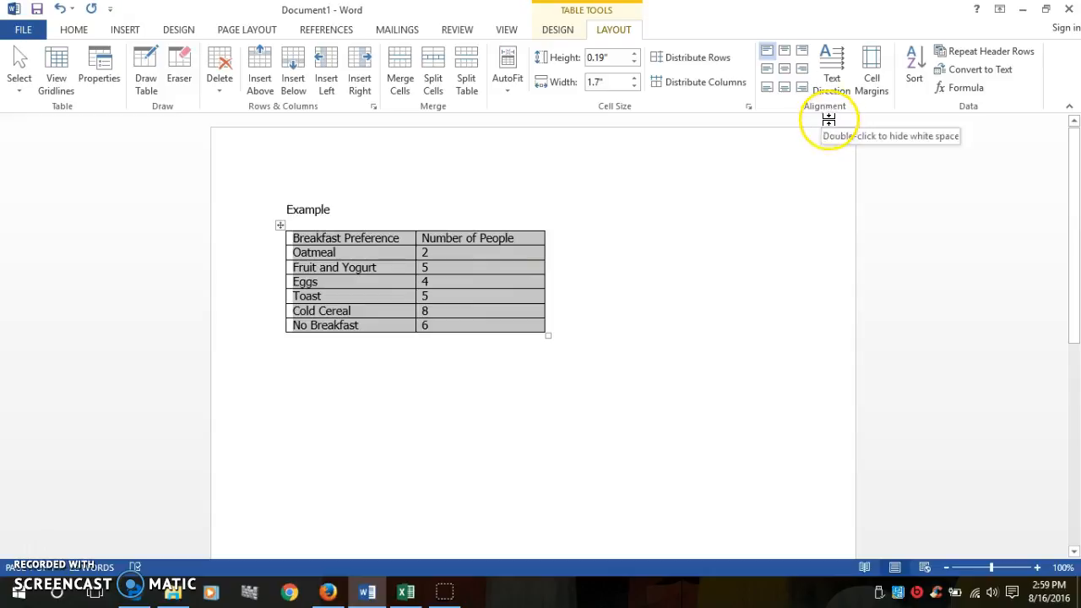
Center the text in all table cells horizontally and vertically, and place the cursor below the table
click(784, 70)
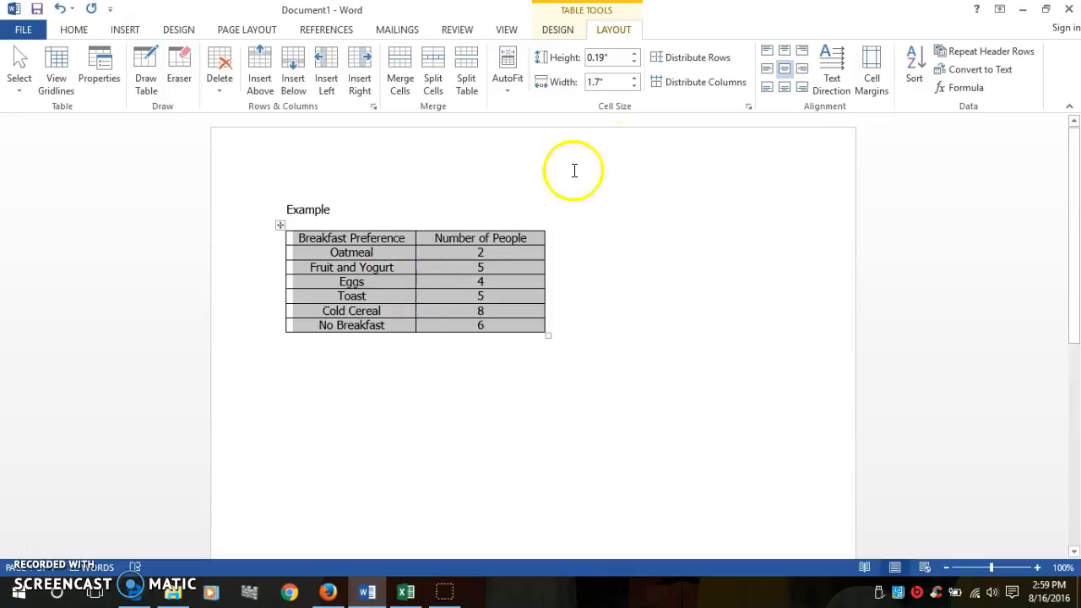
click(767, 71)
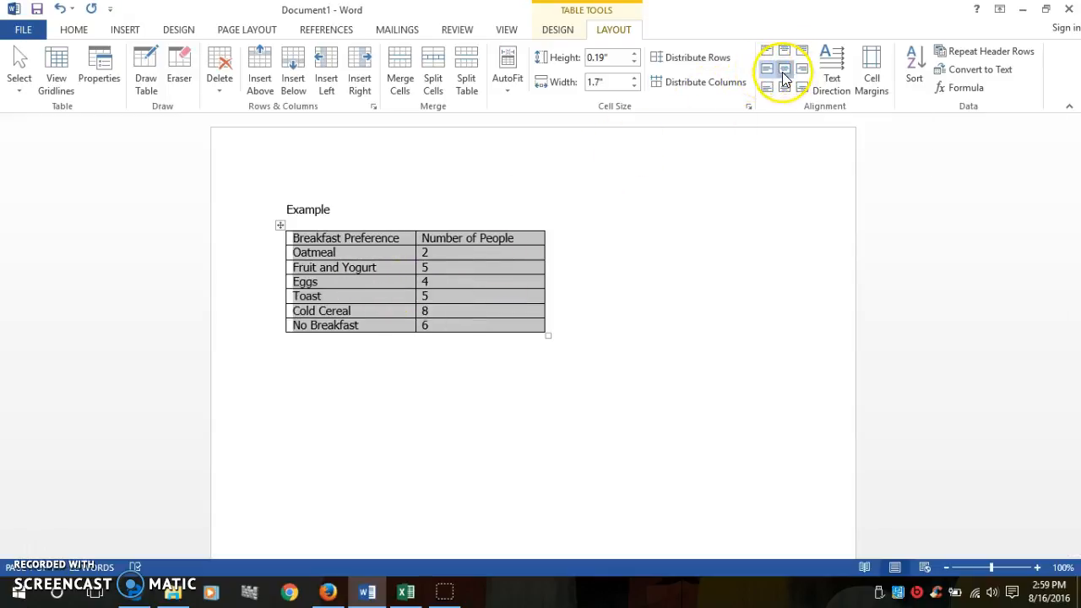
click(784, 70)
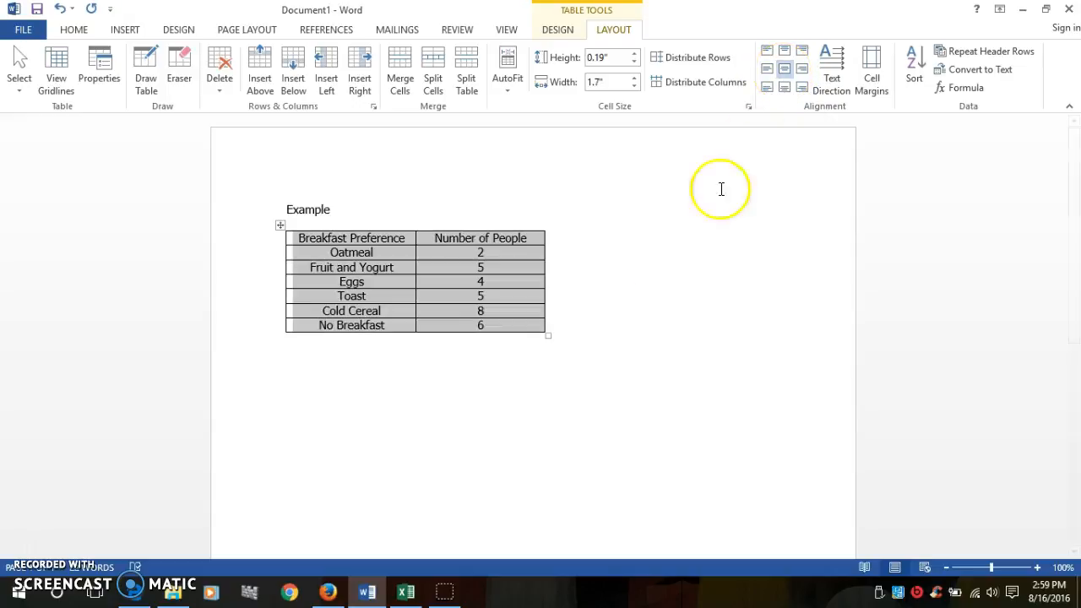
click(302, 367)
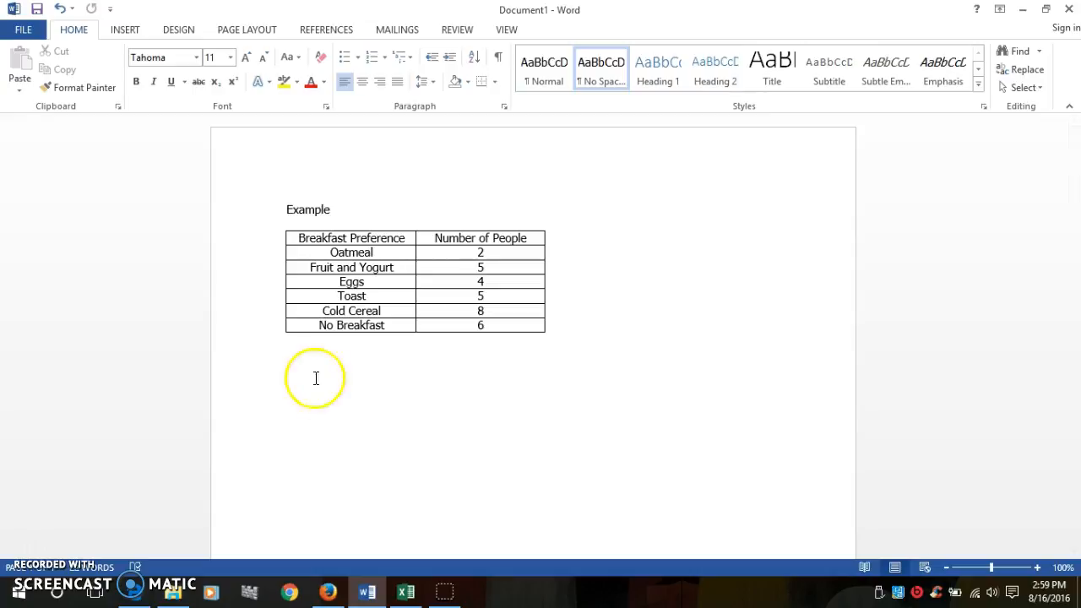
Add the line "Example of Table from Excel" below the table, followed by an empty line
mouse_move(407, 596)
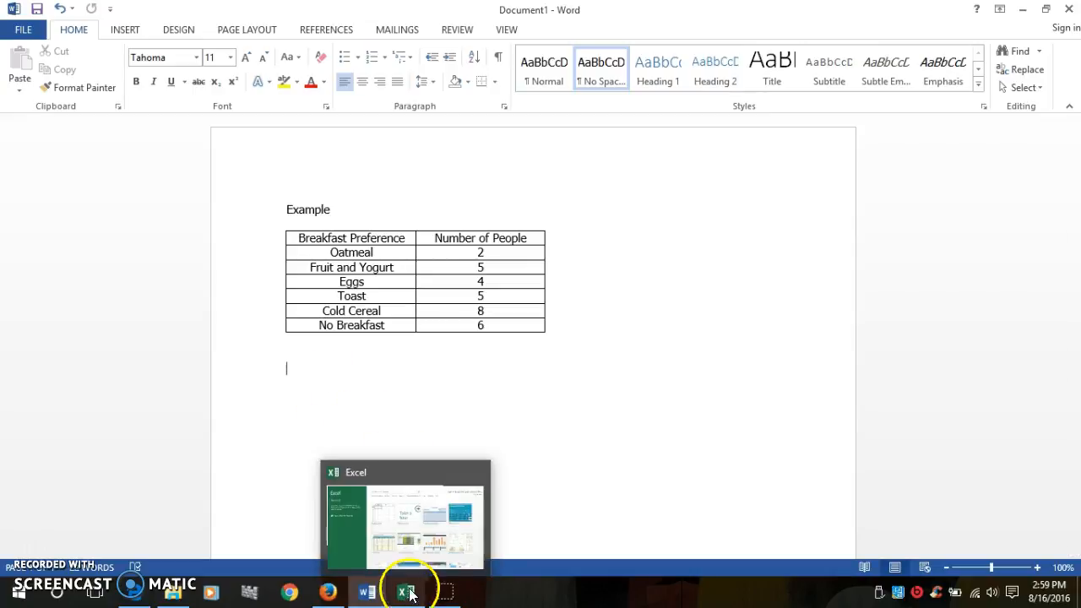
text(Example of Table from Excel)
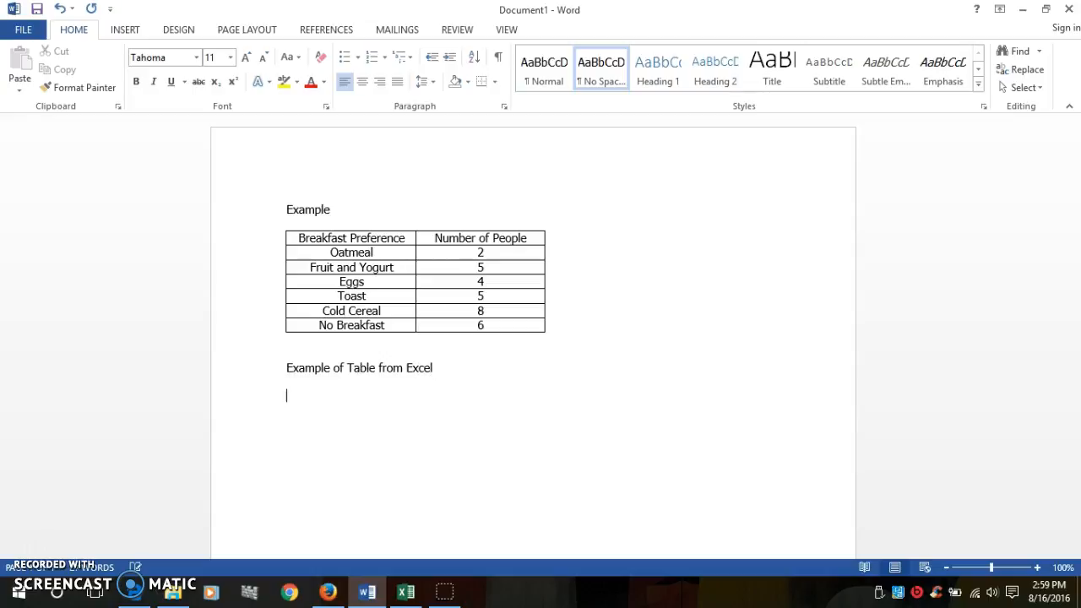
Switch to Excel, create a blank workbook and enter the headers Breakfast Preference in A1 and Number of People in B1
click(407, 592)
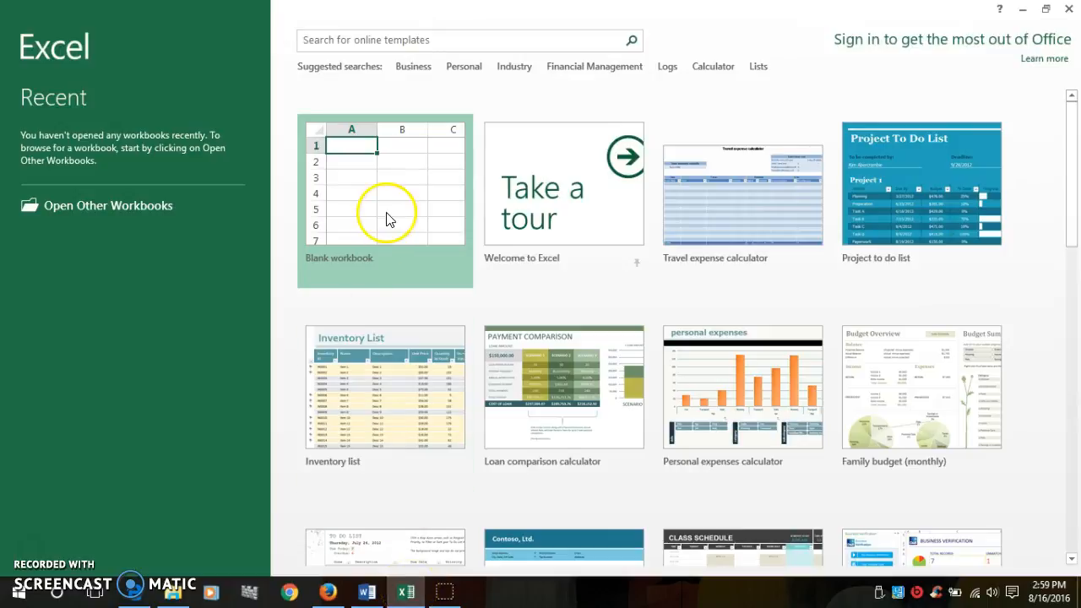
click(386, 213)
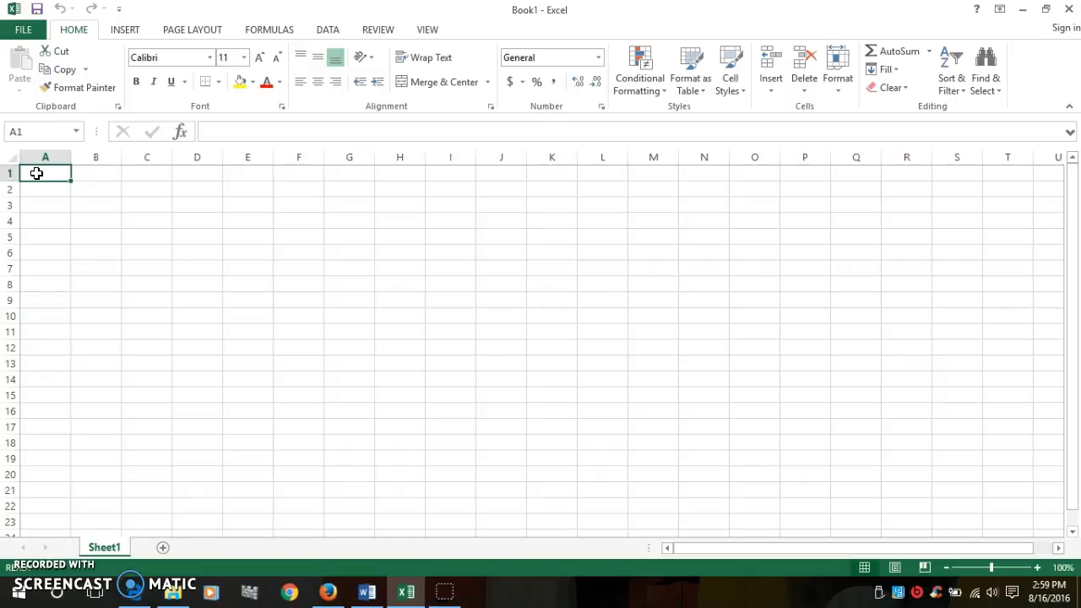
text(Breakf)
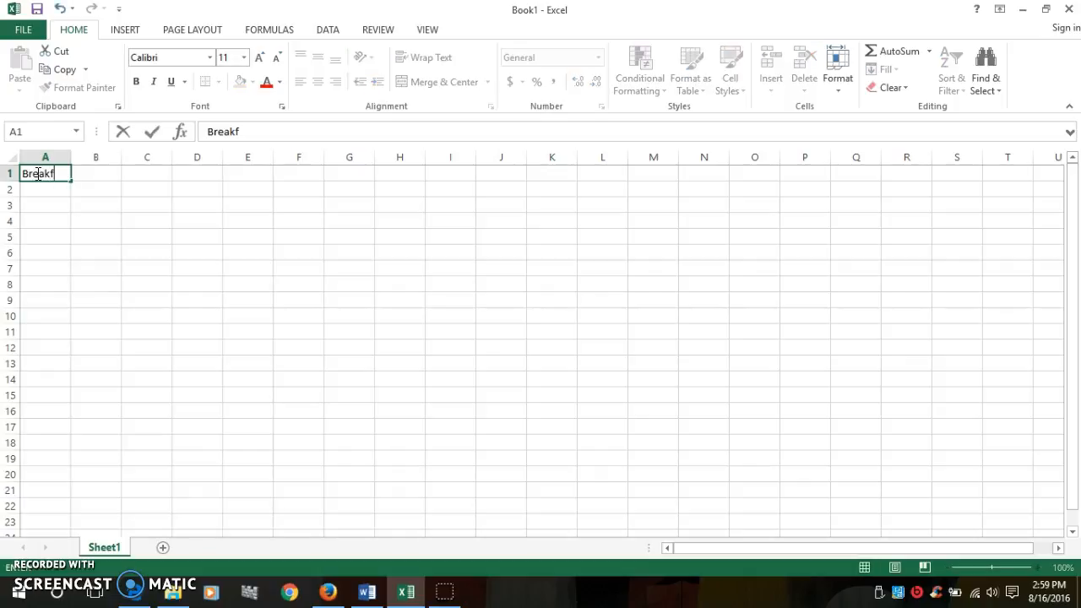
text(ast Preference)
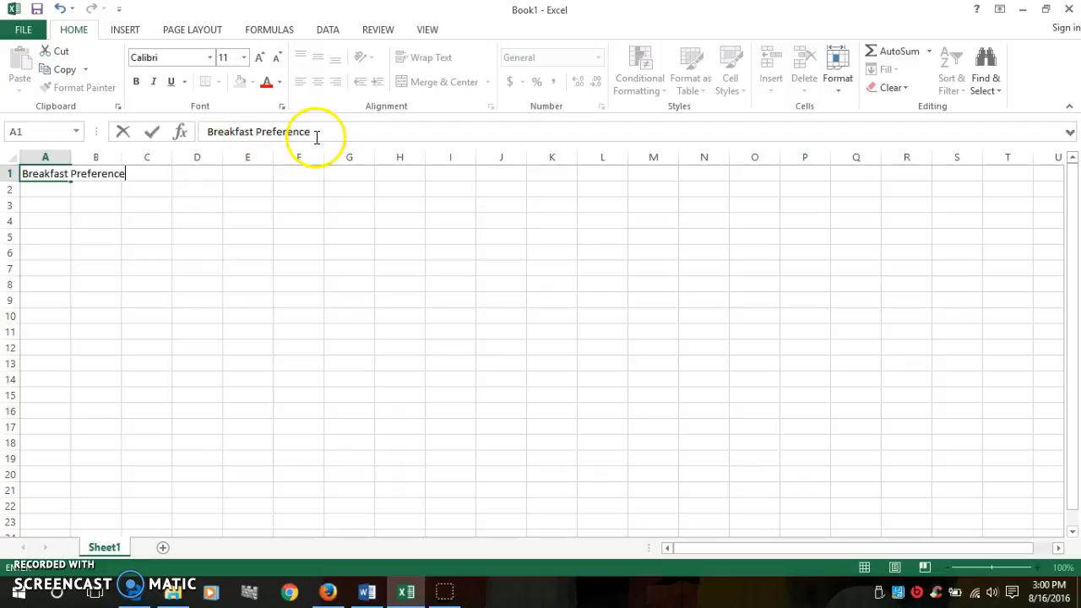
click(99, 186)
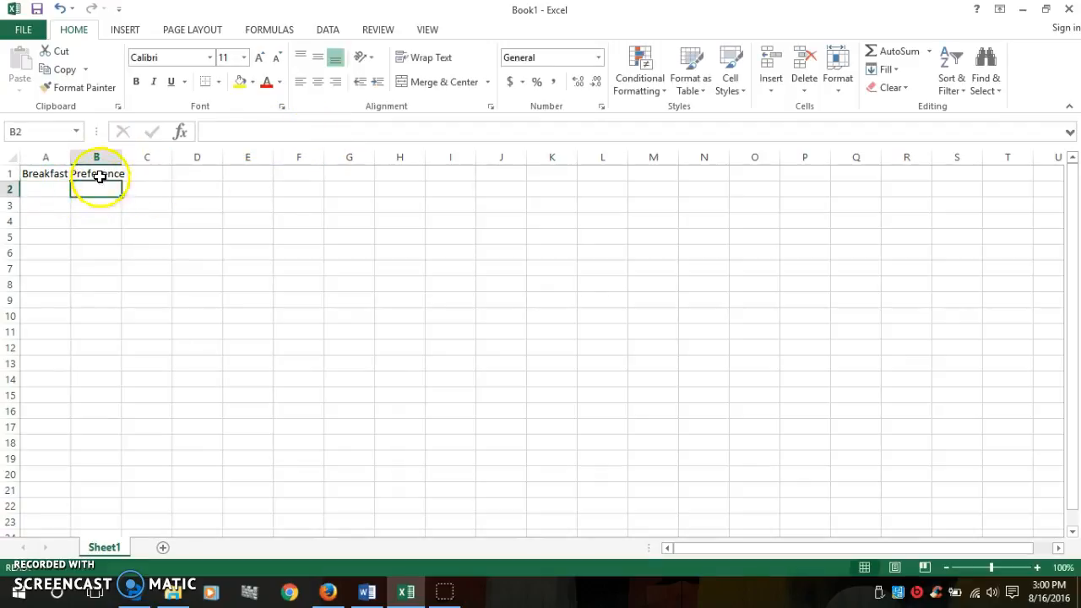
click(99, 173)
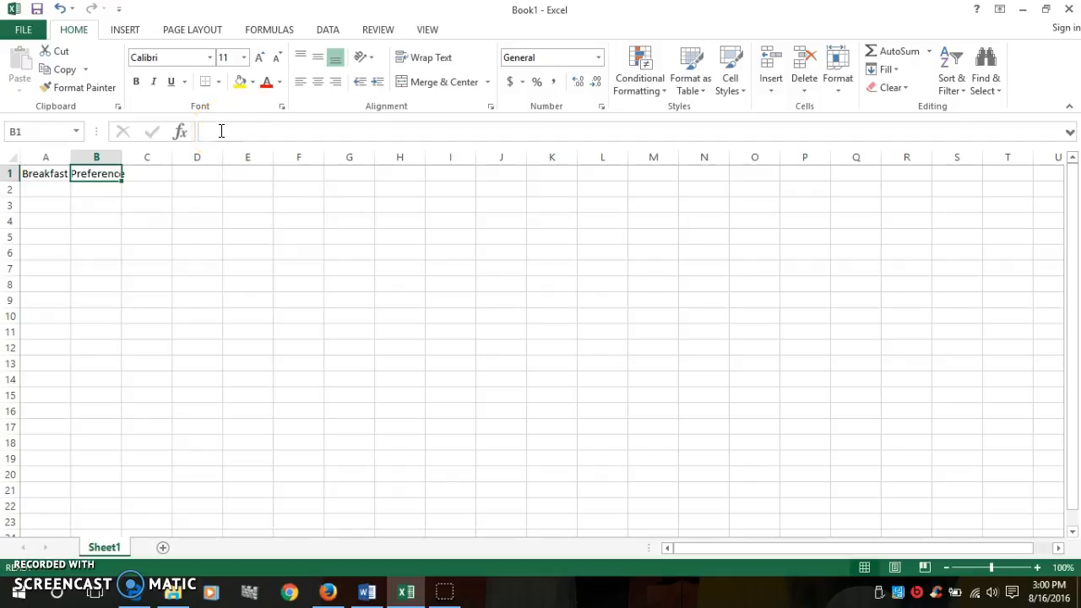
text(Num)
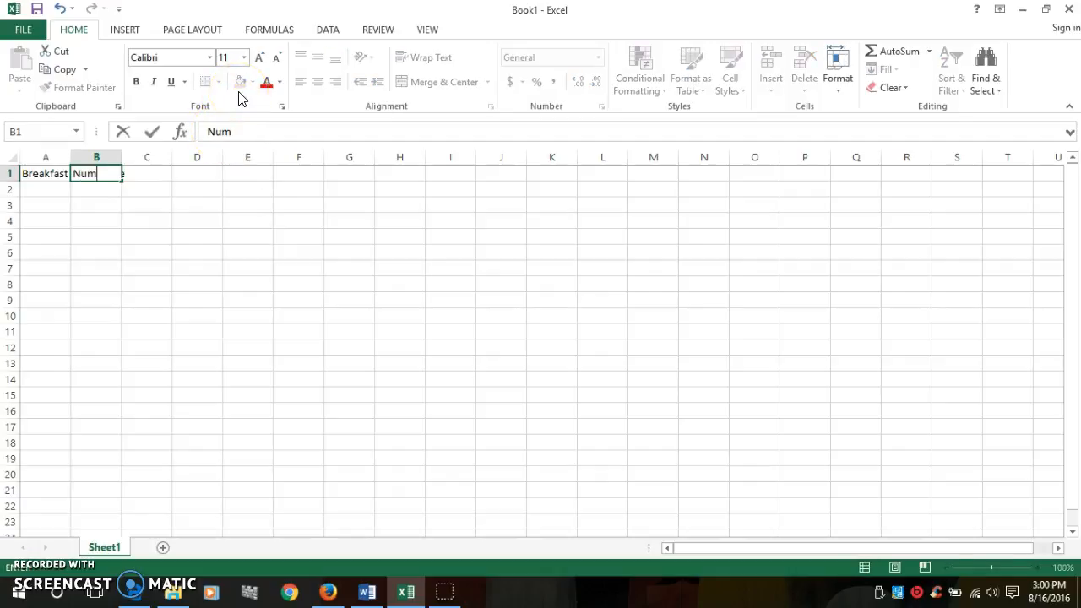
text(ber of People)
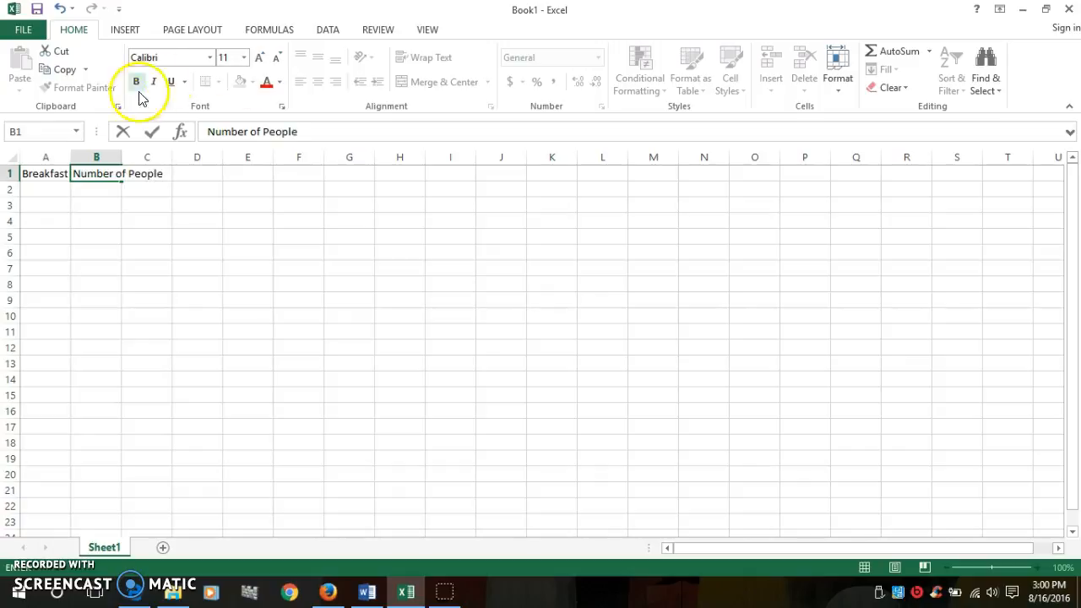
click(34, 173)
click(107, 175)
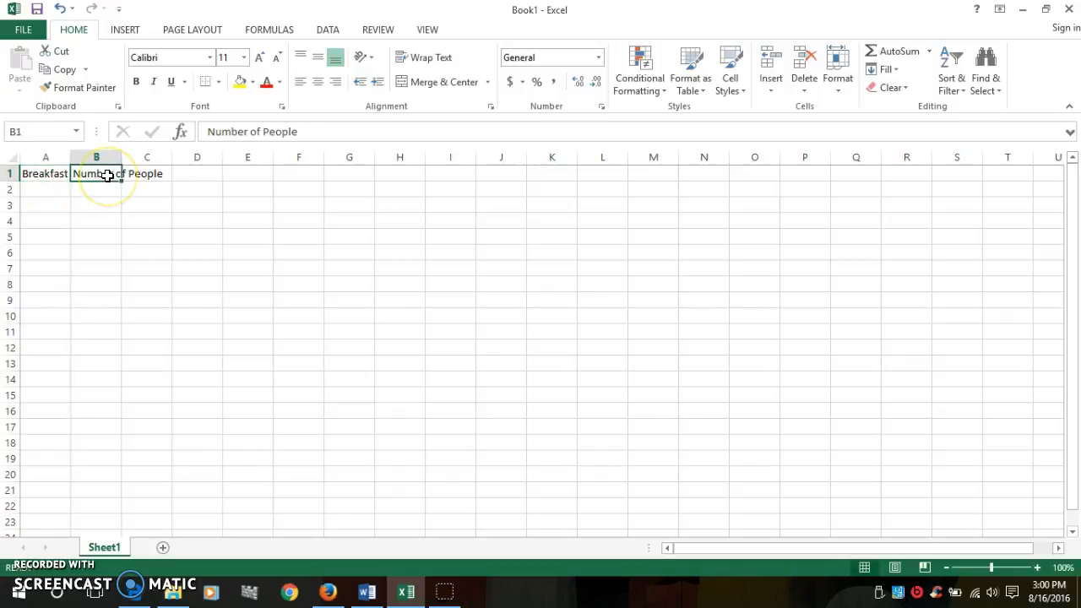
List Oatmeal, Fruit and Yogurt, Eggs, Toast, Cold Cereal and No Breakfast in cells A2 to A7
click(38, 188)
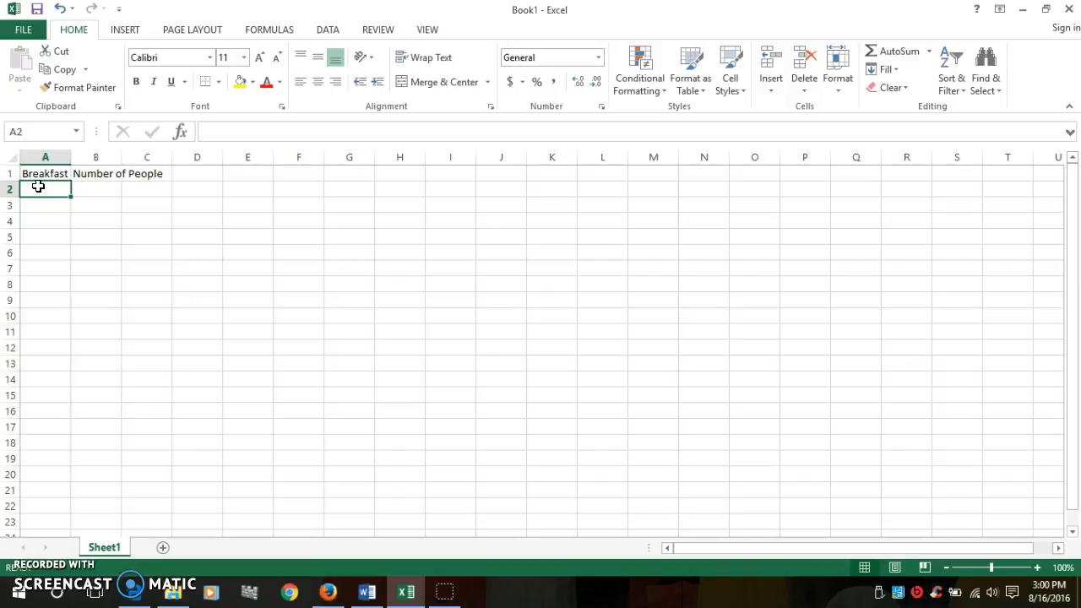
text(Oatmeal)
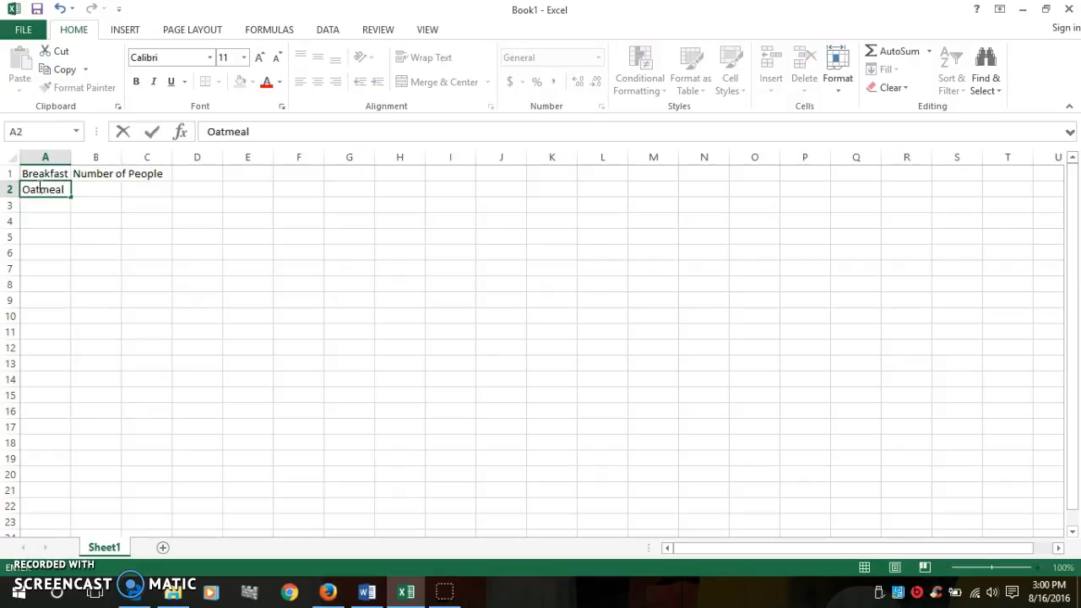
key(Return)
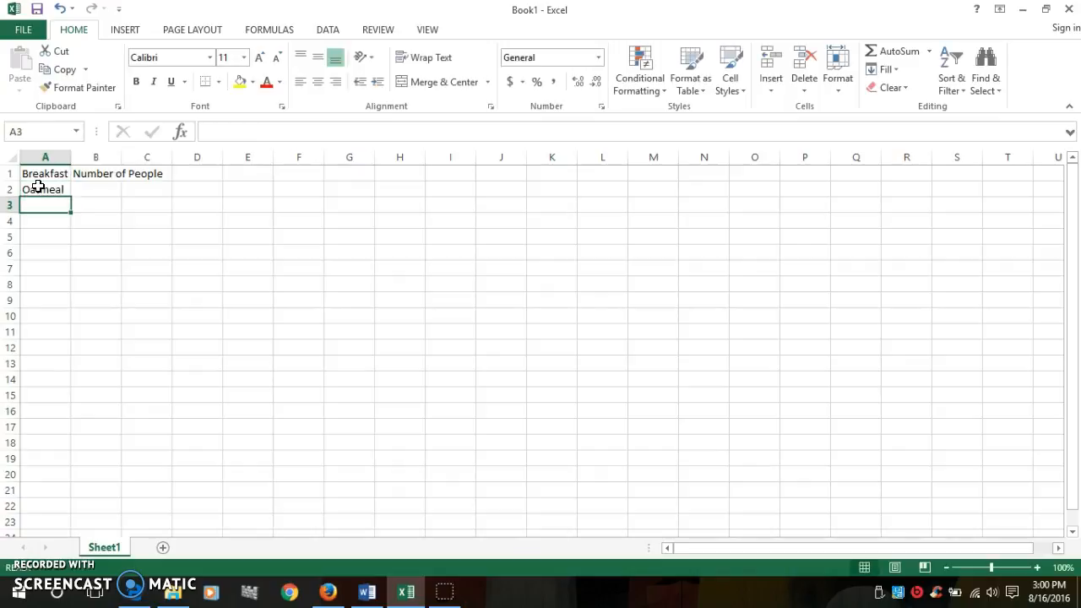
text(Fruit)
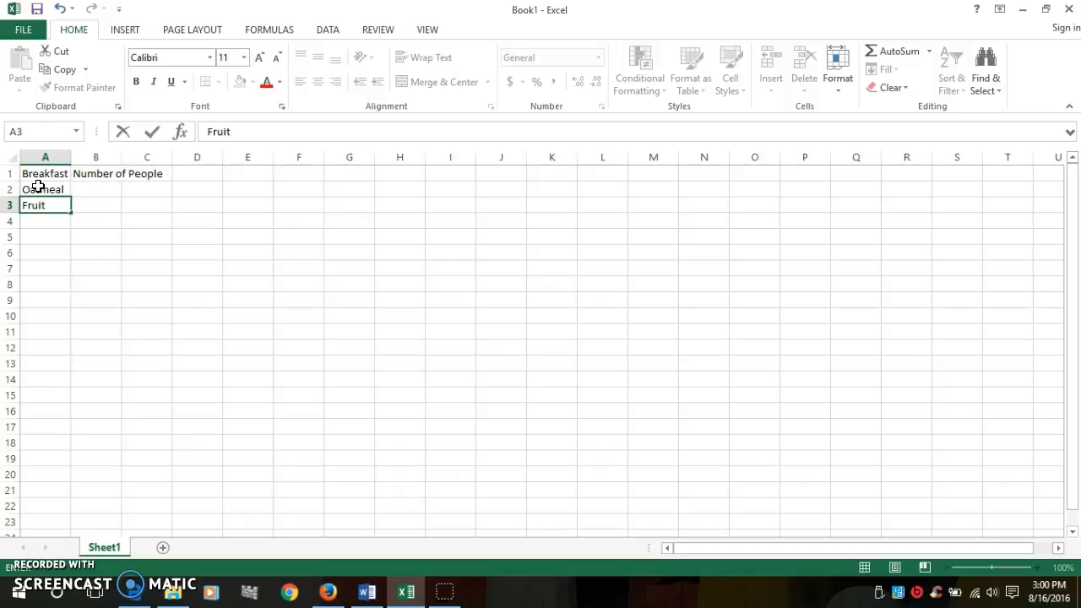
text(a)
key(BackSpace)
text(and Yogurt)
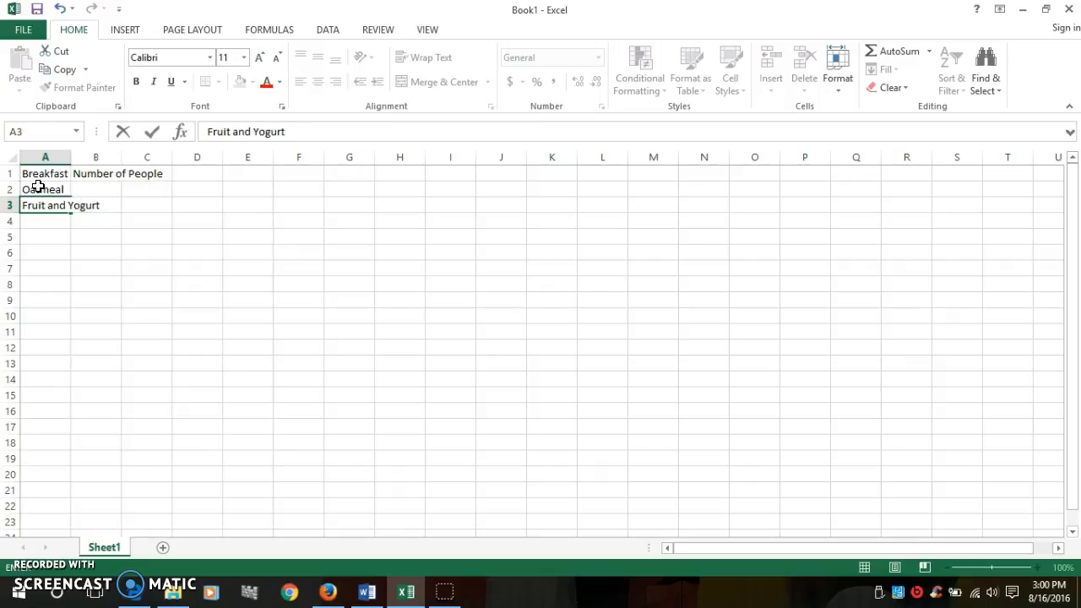
key(Return)
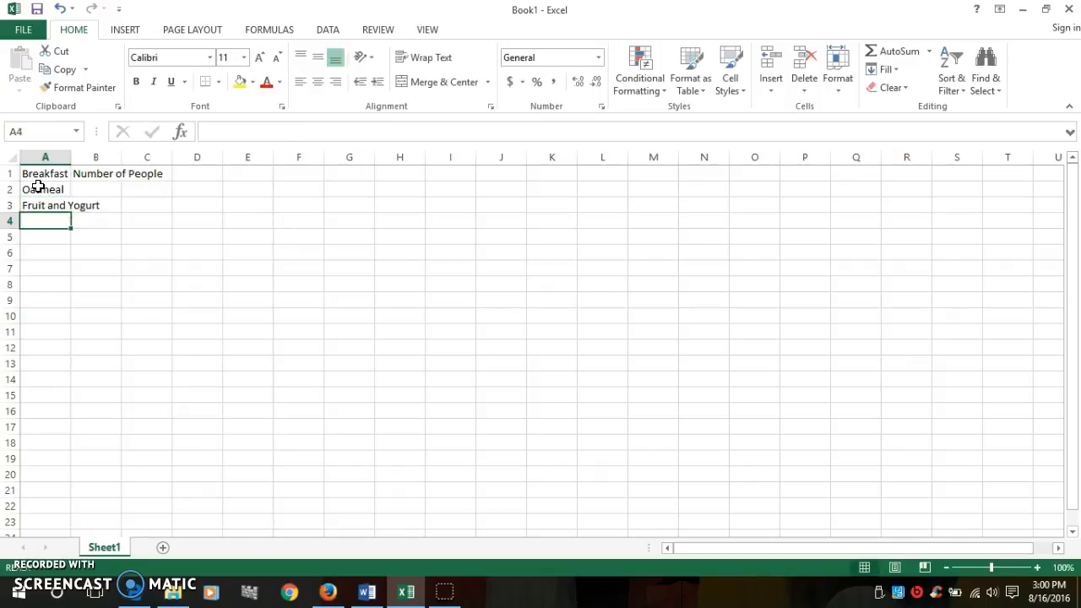
text(Eggs)
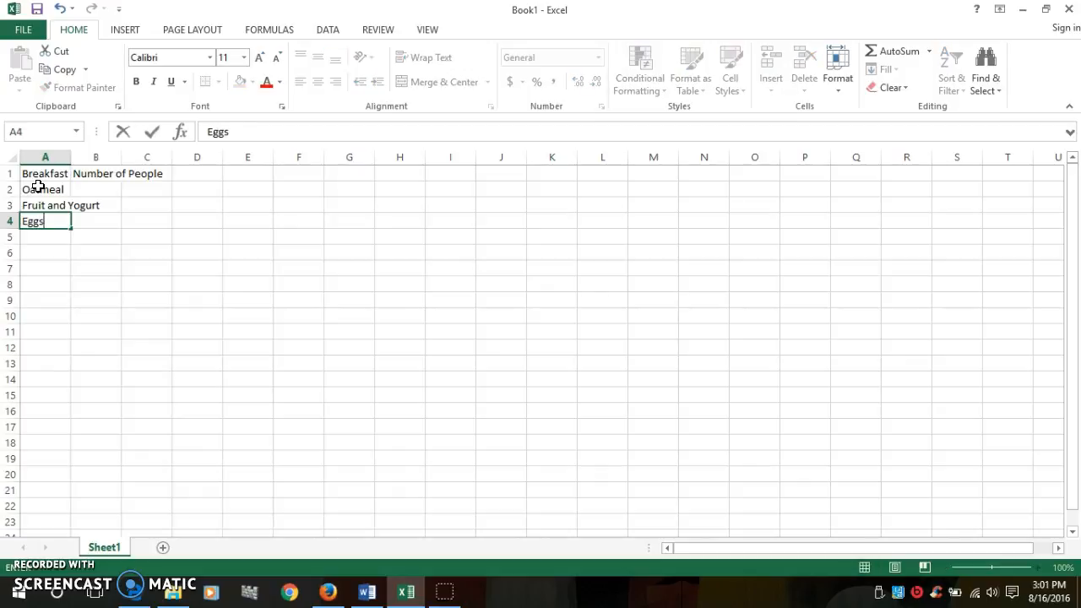
key(Return)
text(Toast)
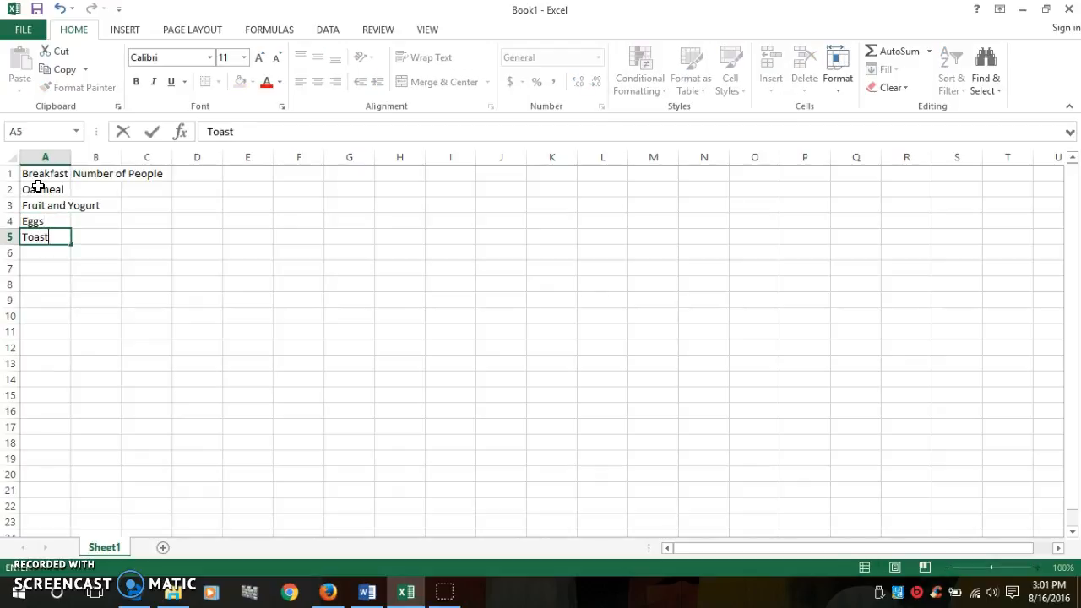
key(Return)
text(Col)
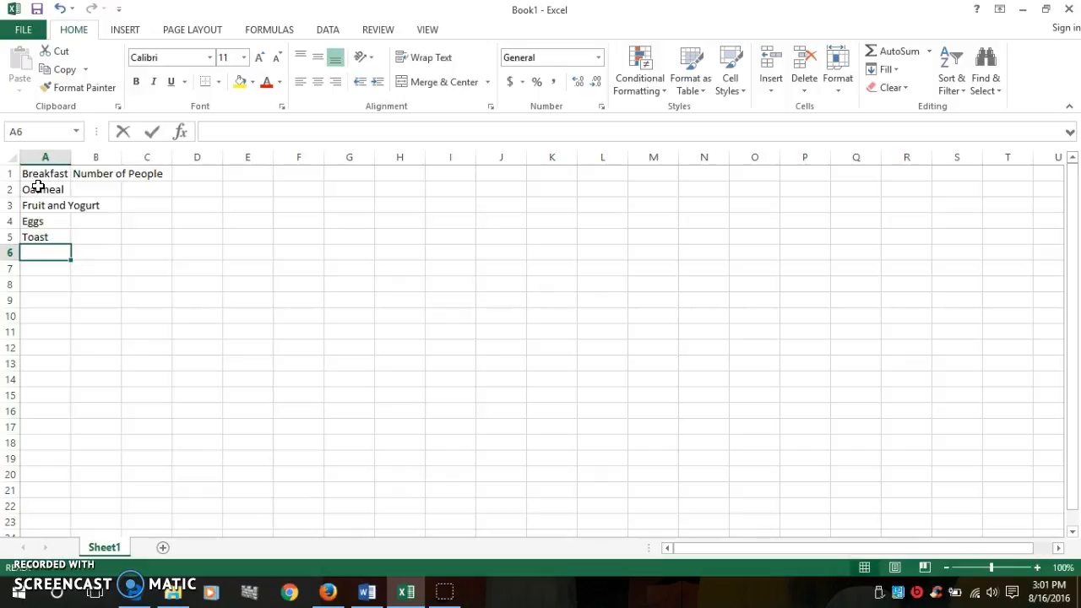
text(d Cereal)
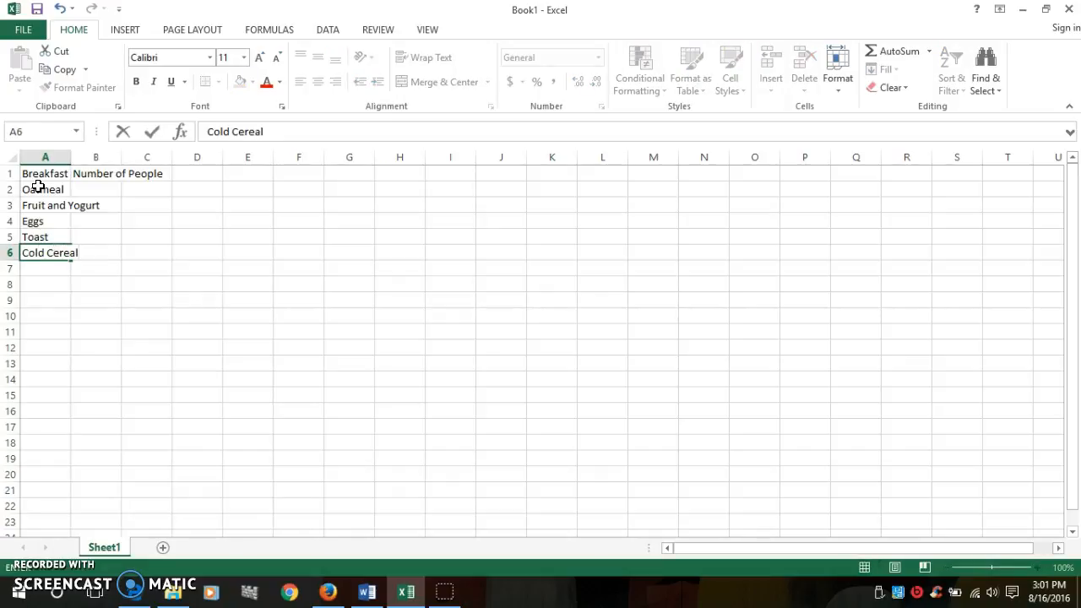
key(Return)
text(No Breakfast)
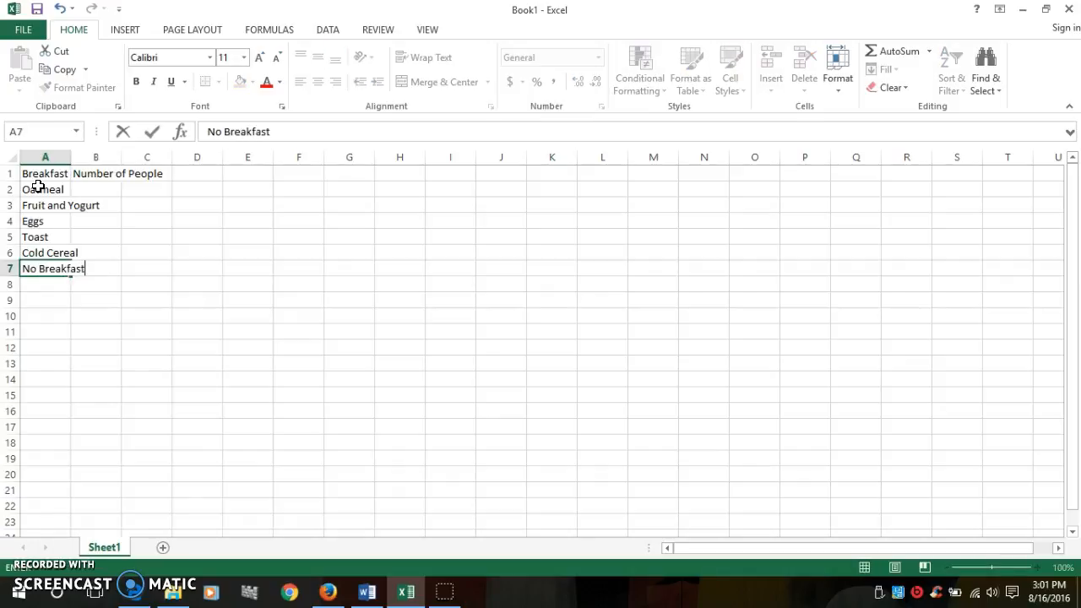
Enter the people counts 2, 5, 4, 5, 8 and 6 in cells B2 to B7
click(99, 190)
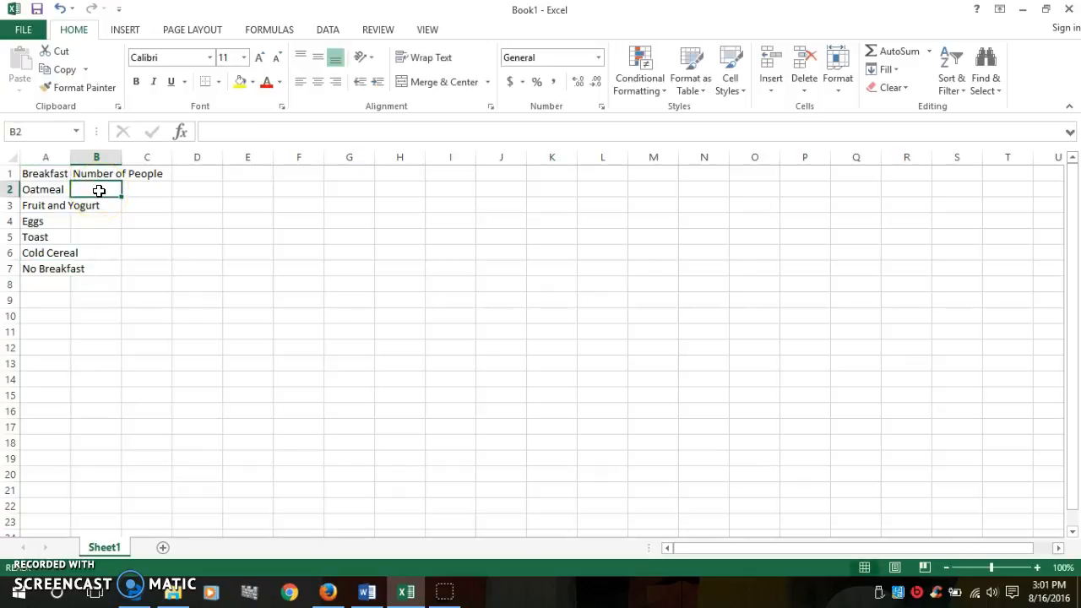
text(2)
key(Return)
text(5)
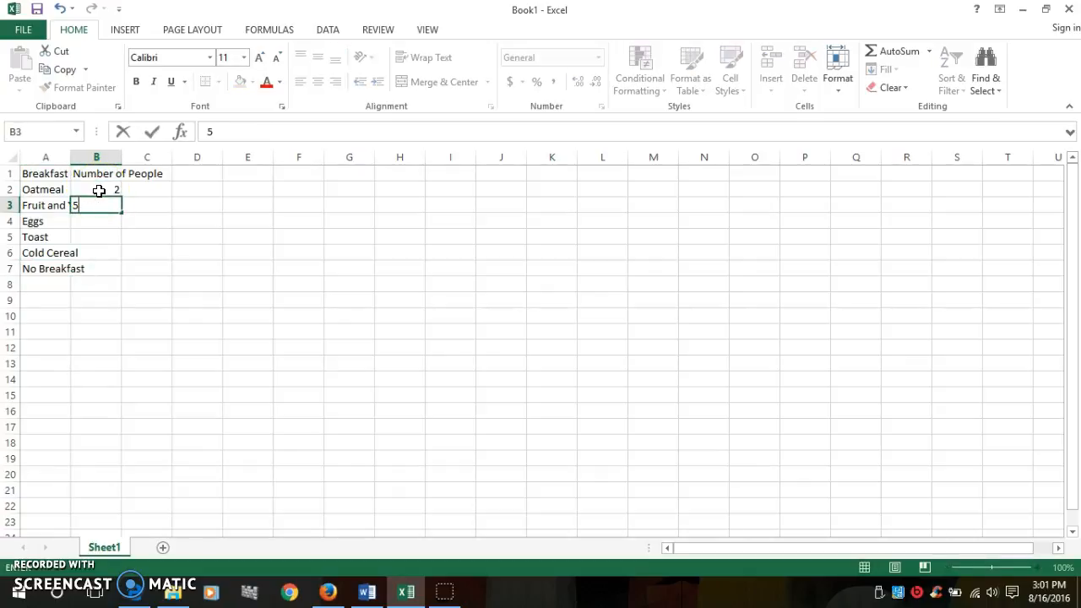
key(Return)
text(4)
key(Return)
text(5)
key(ctrl+Return)
key(Return)
text(8)
key(Return)
text(6)
key(Return)
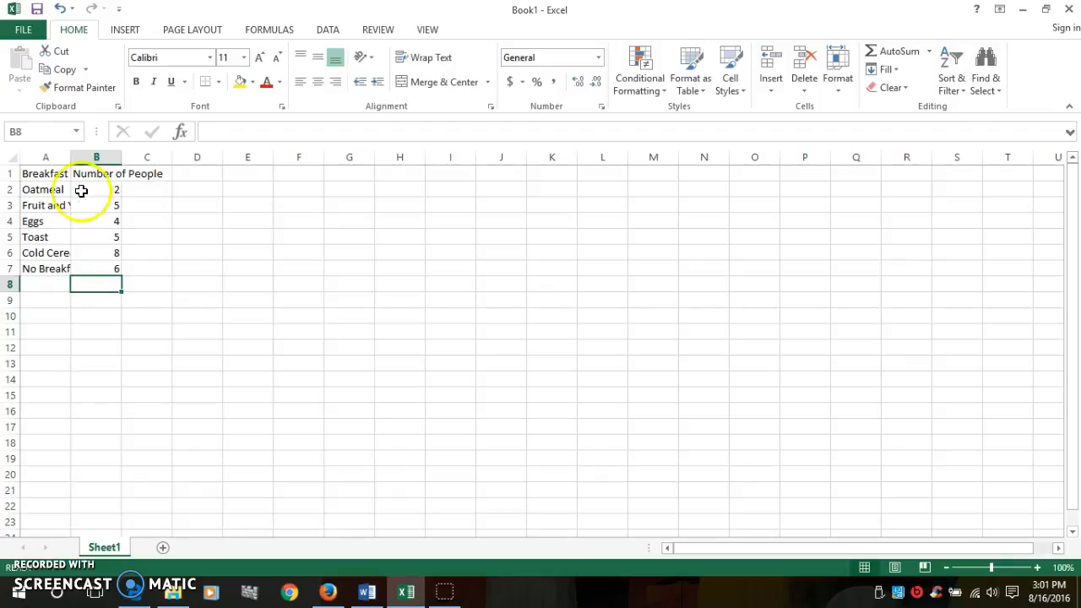
Apply All Borders to the data range A1:B7
drag(39, 173, 93, 269)
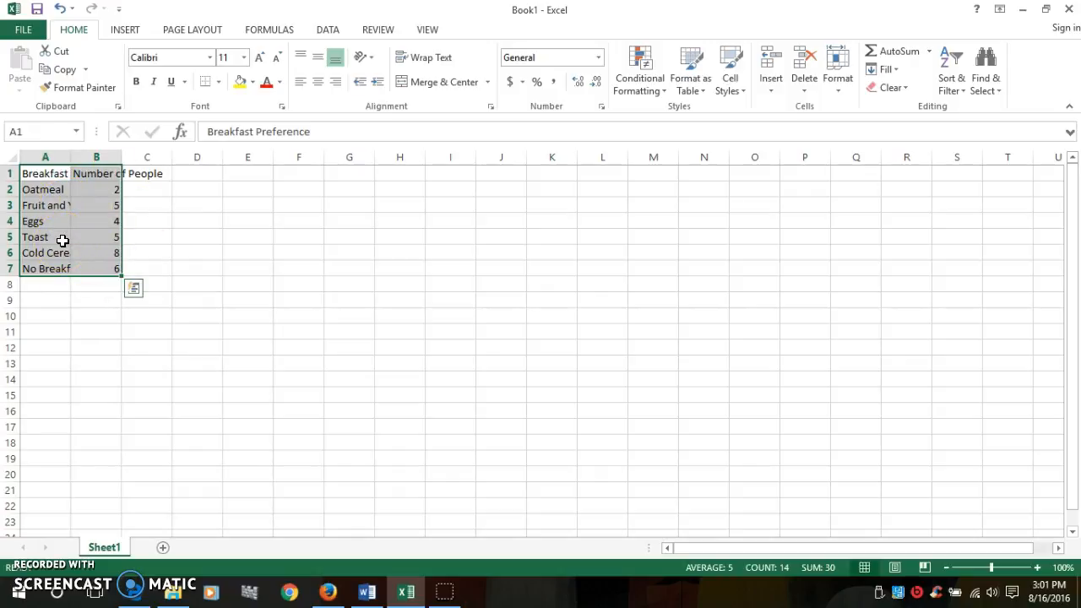
click(219, 82)
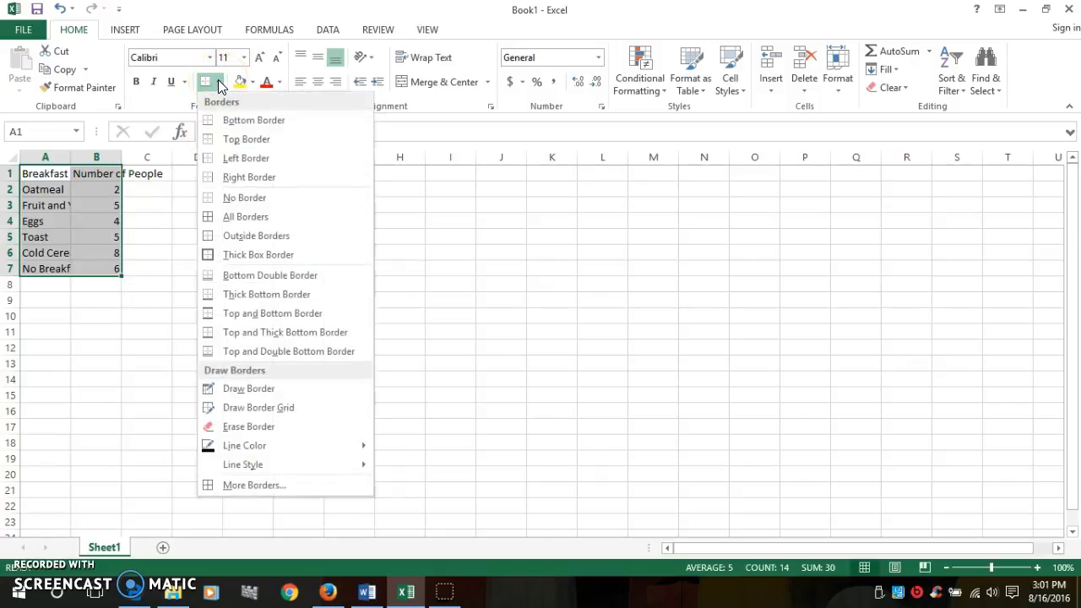
click(239, 219)
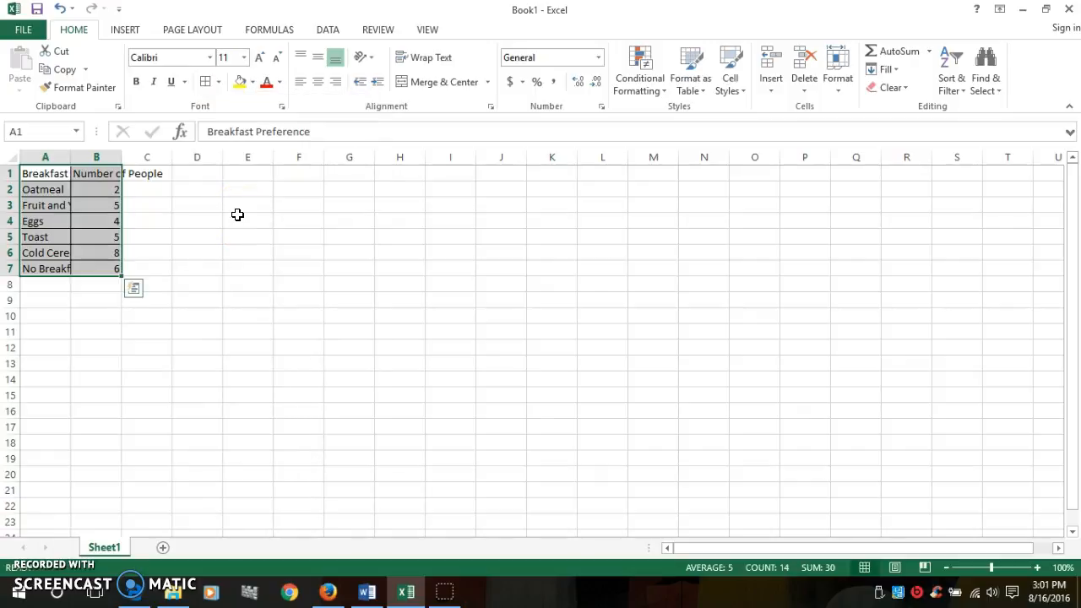
Copy the range A1:B7 and paste it into the Word document below the line "Example of Table from Excel"
click(69, 72)
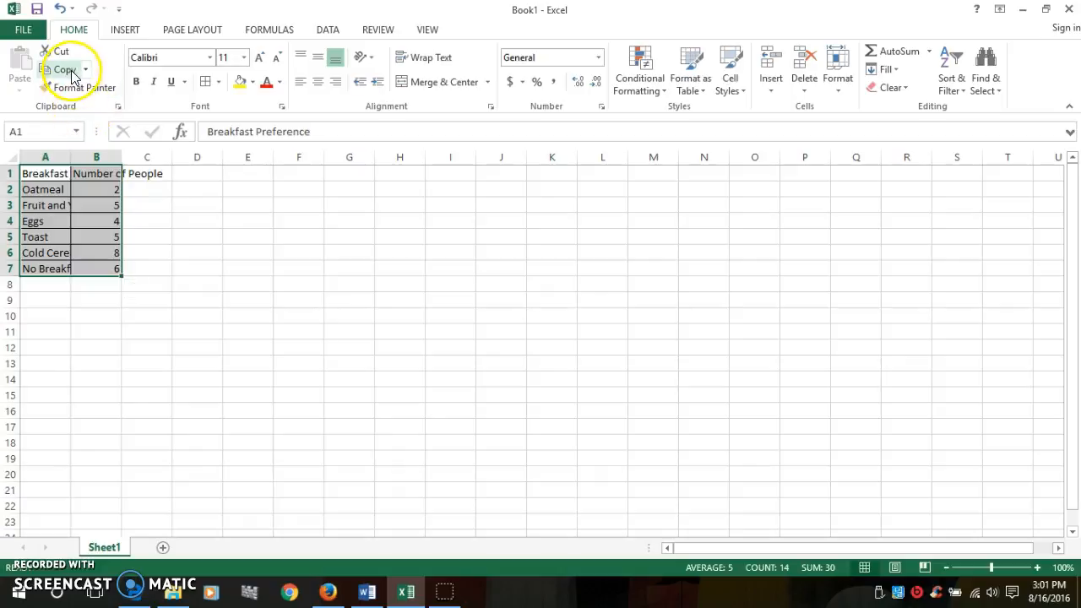
click(69, 72)
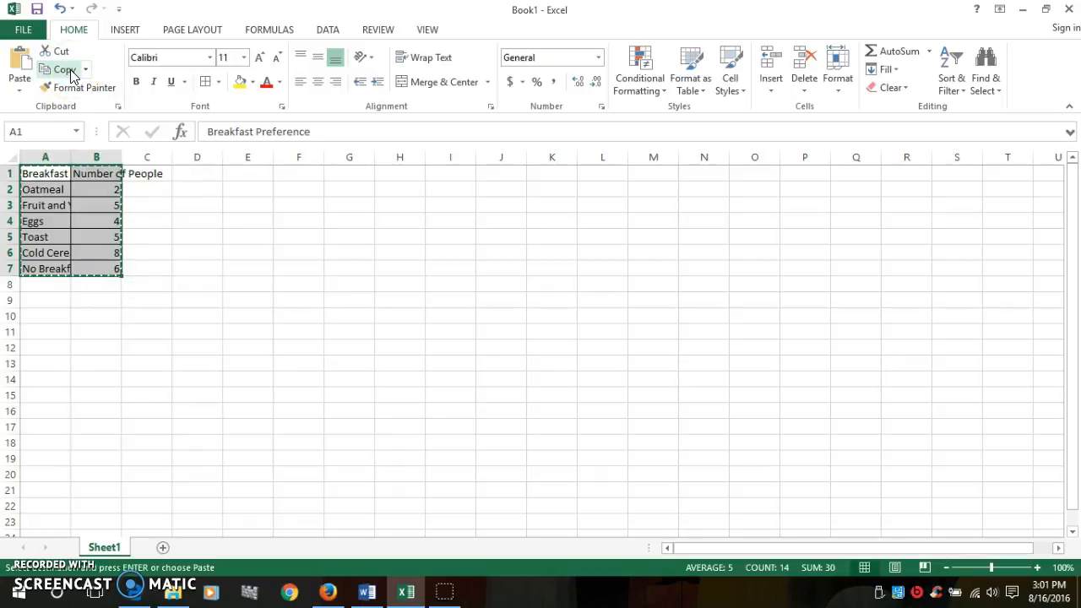
click(372, 596)
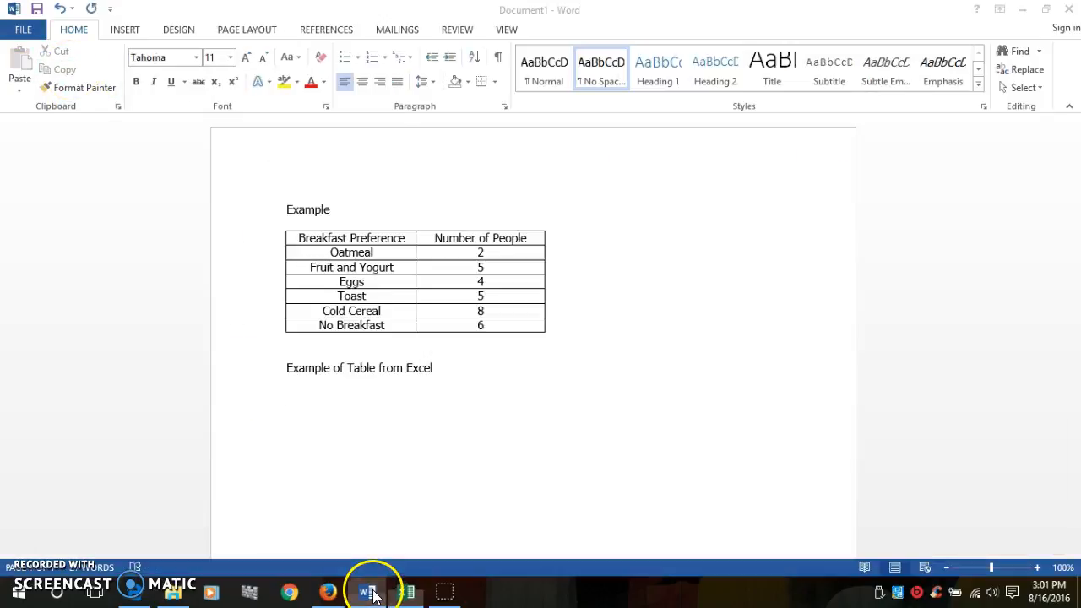
click(295, 396)
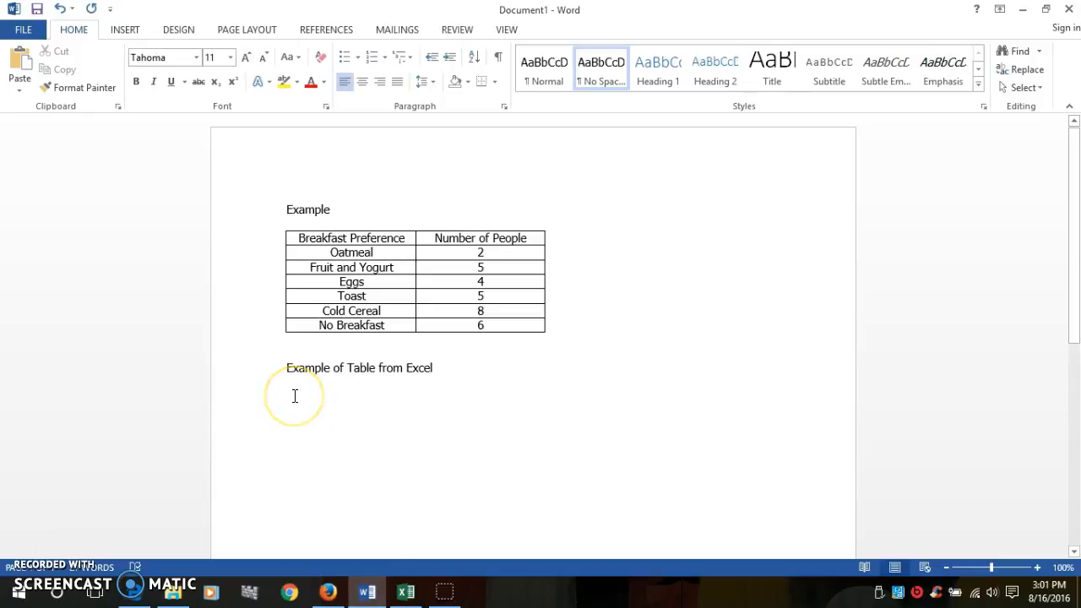
click(19, 64)
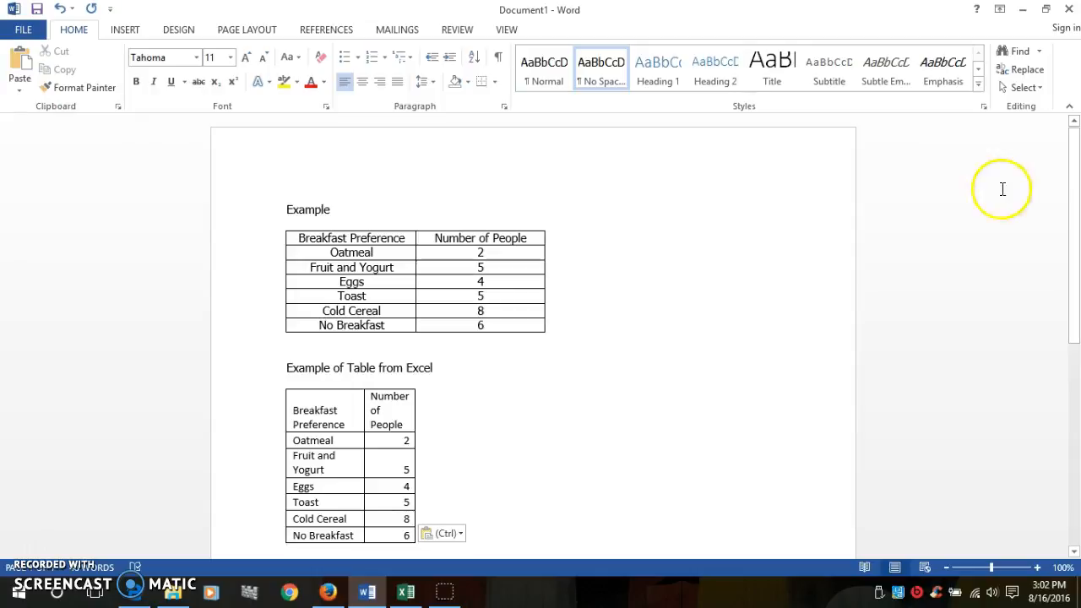
drag(1073, 222, 1074, 288)
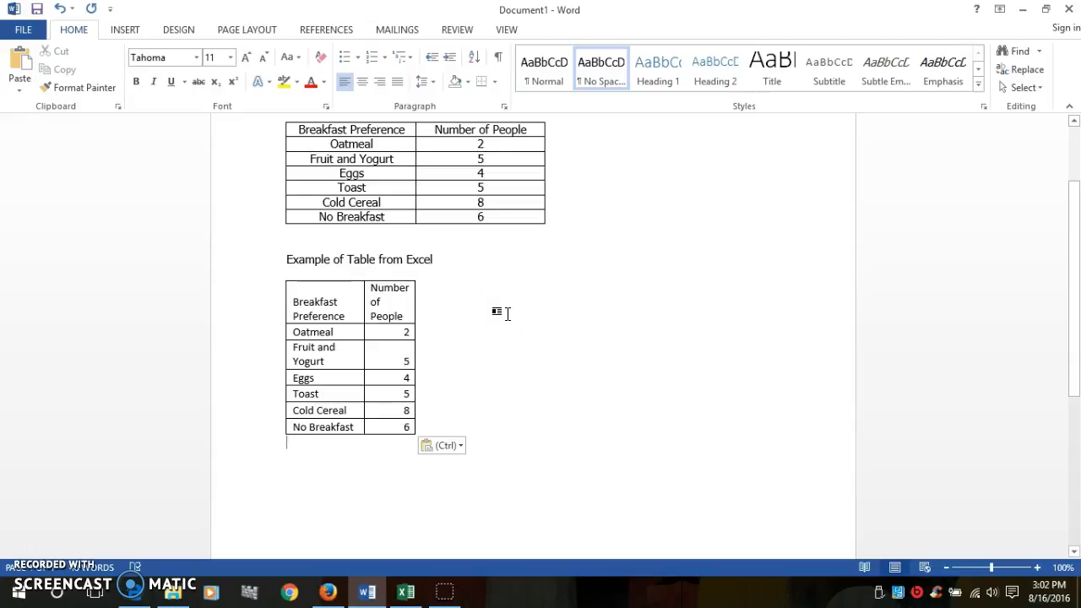
click(378, 349)
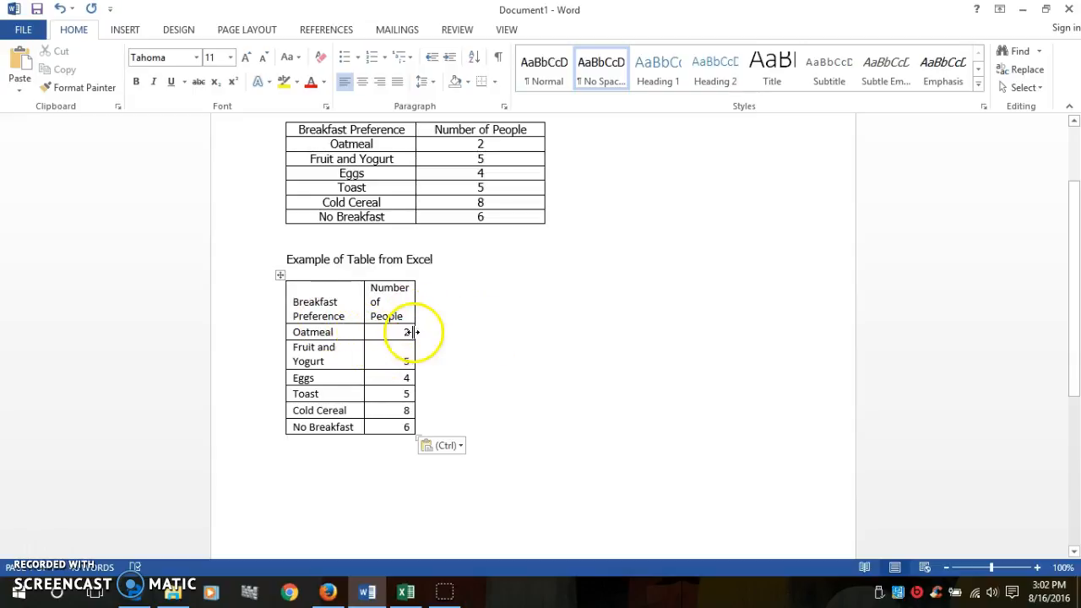
Set the width of the Breakfast Preference column in the table pasted from Excel to 1.5"
drag(300, 288, 309, 428)
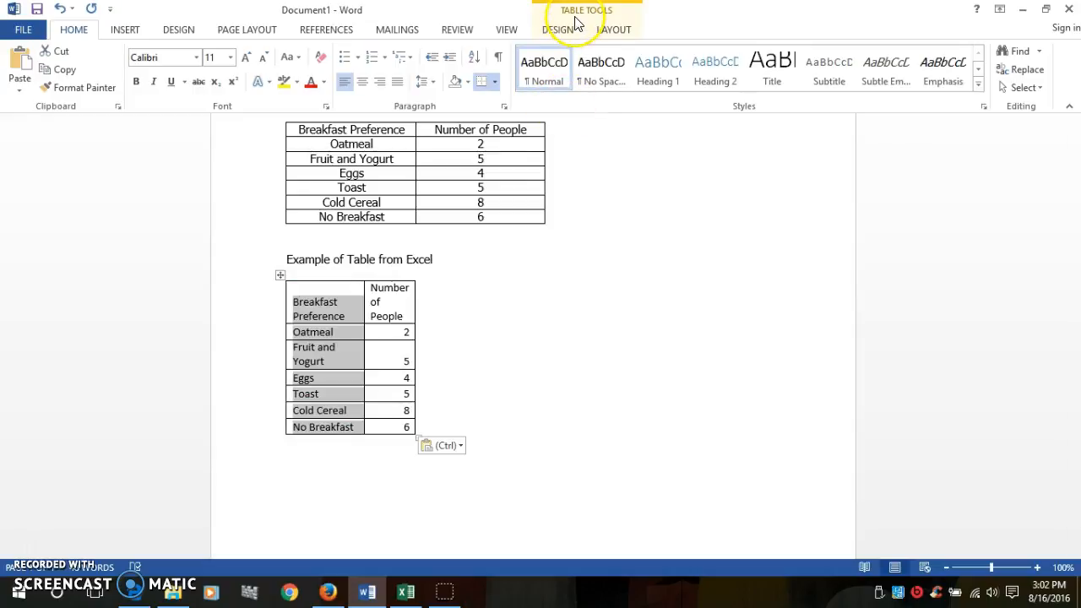
click(612, 31)
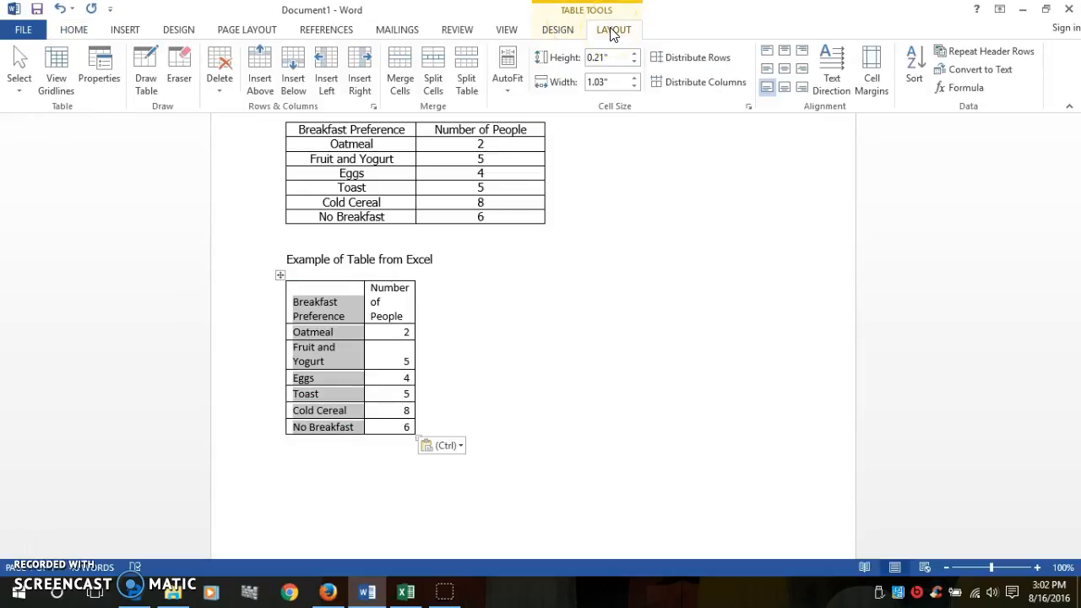
click(634, 77)
click(636, 77)
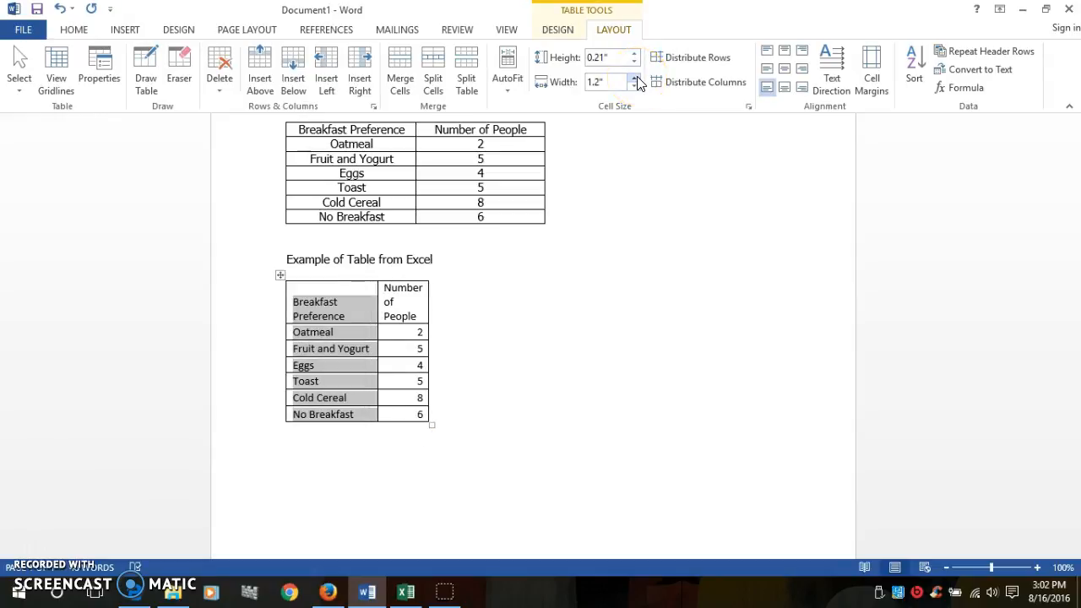
click(635, 77)
click(634, 77)
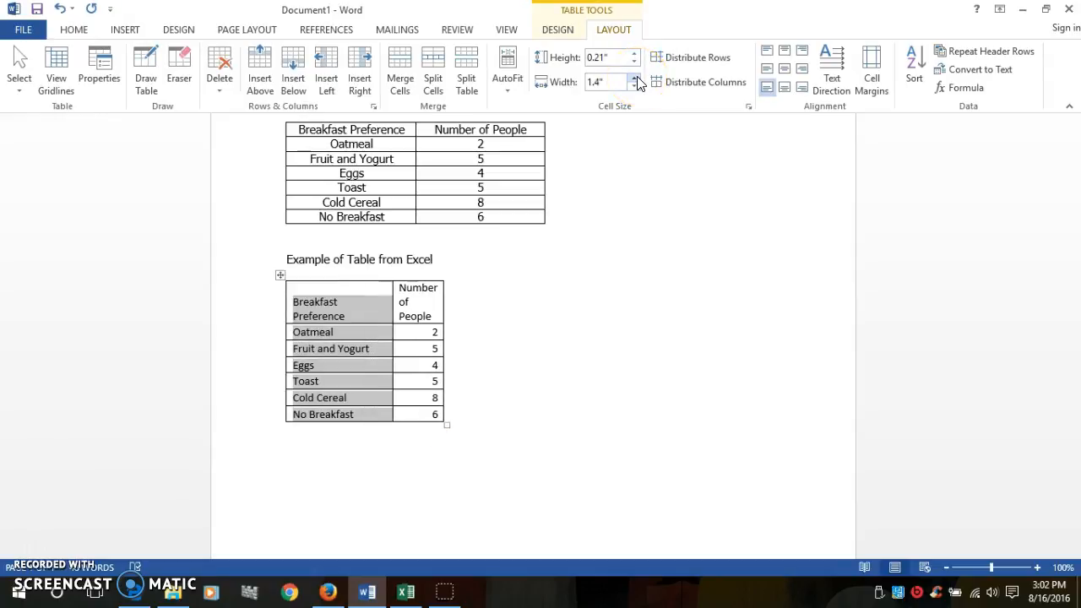
click(634, 78)
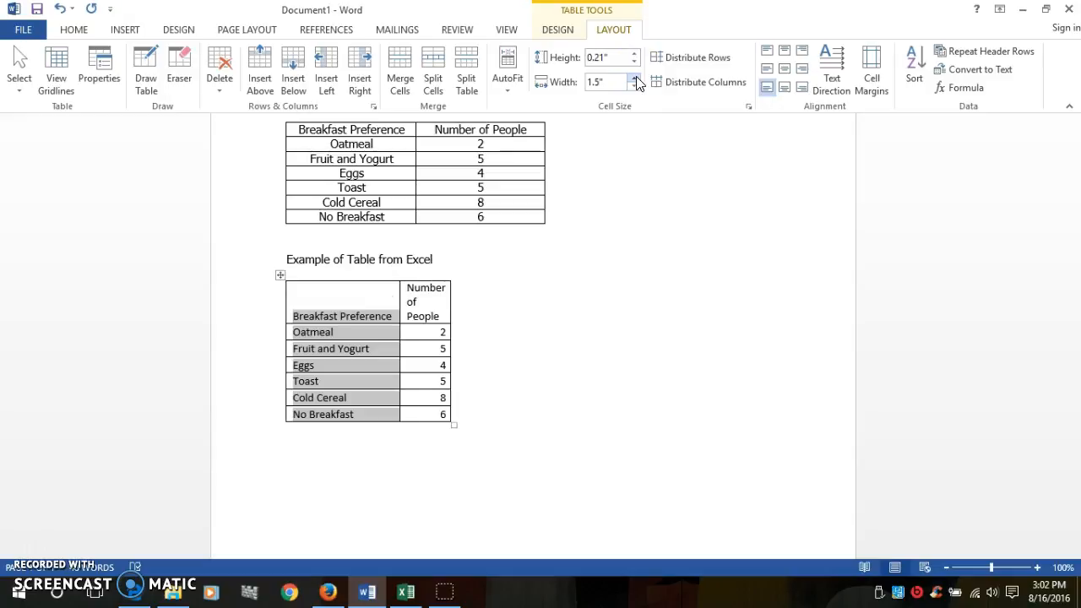
Set the width of the Number of People column in the pasted table to 1.5"
click(410, 289)
drag(410, 310, 427, 410)
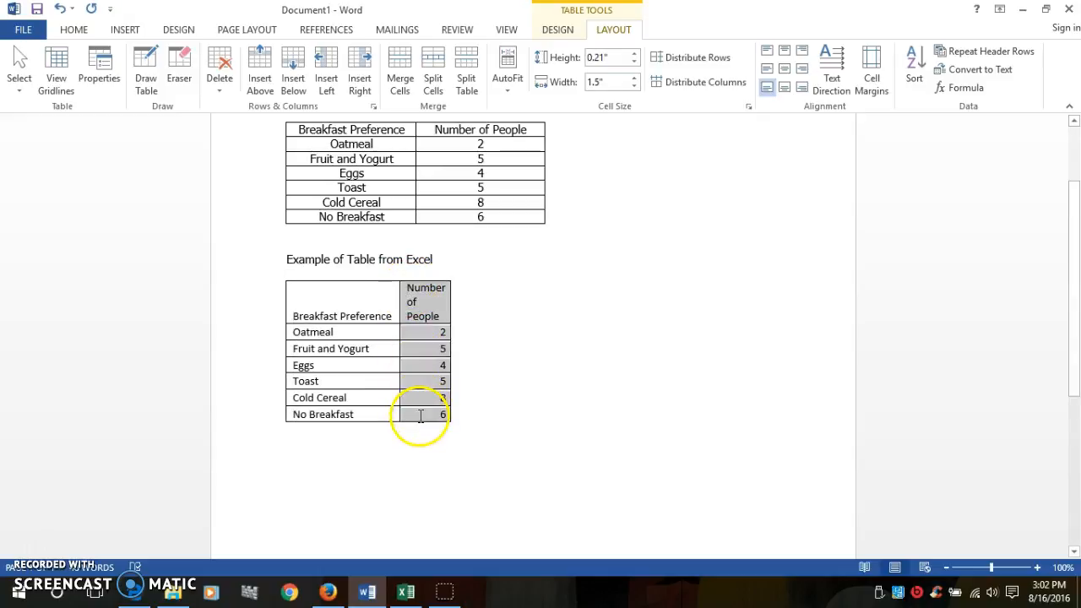
click(634, 78)
click(633, 78)
click(633, 78)
click(634, 77)
click(634, 77)
click(635, 77)
click(635, 78)
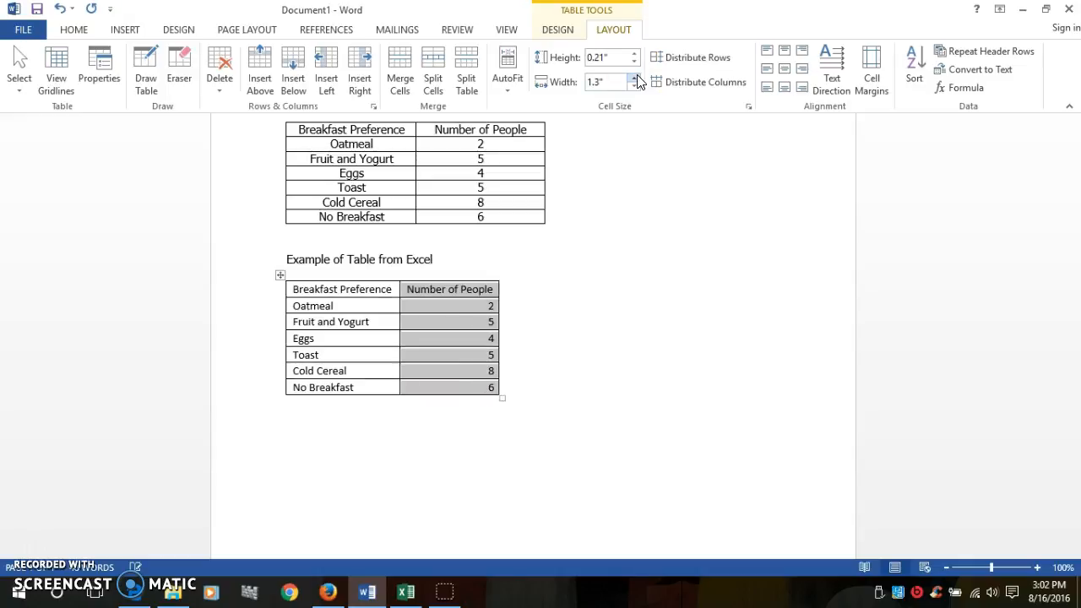
click(635, 78)
click(635, 78)
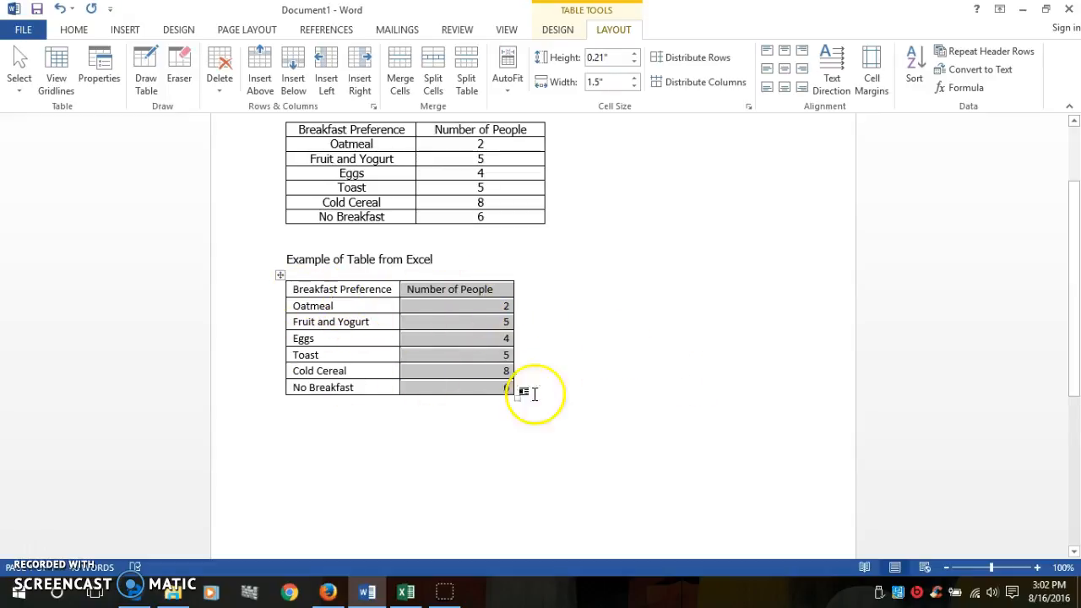
click(542, 429)
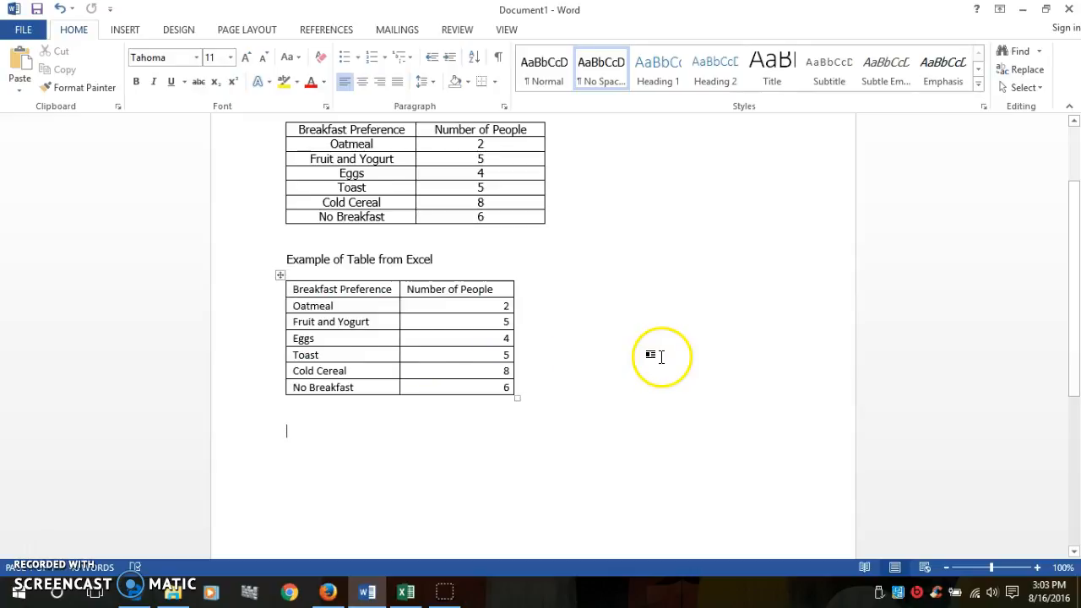
Centre the text of all cells in the pasted table both horizontally and vertically
drag(293, 289, 465, 386)
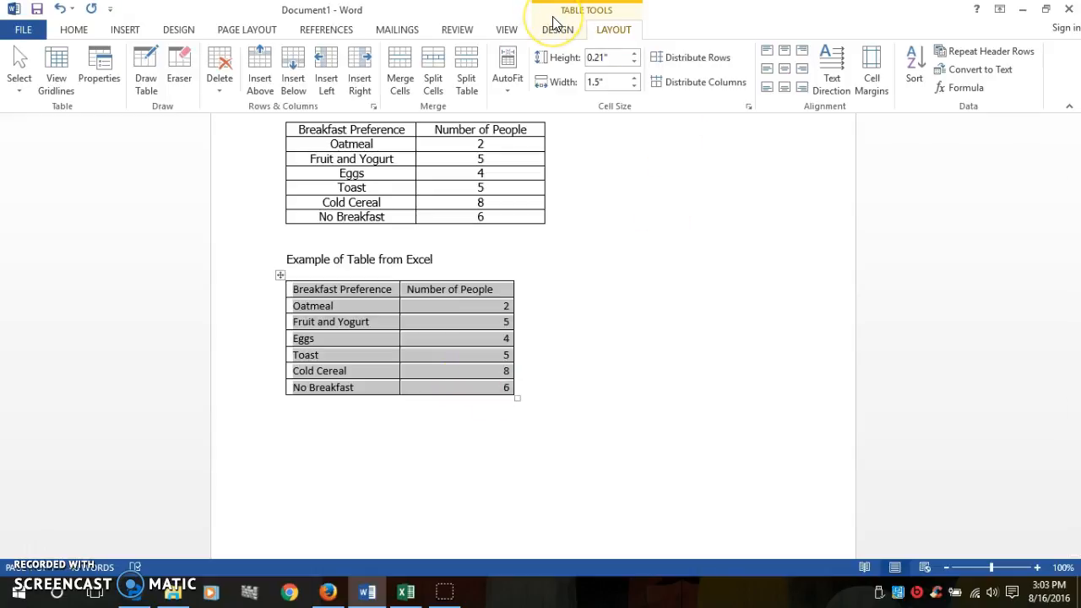
click(784, 69)
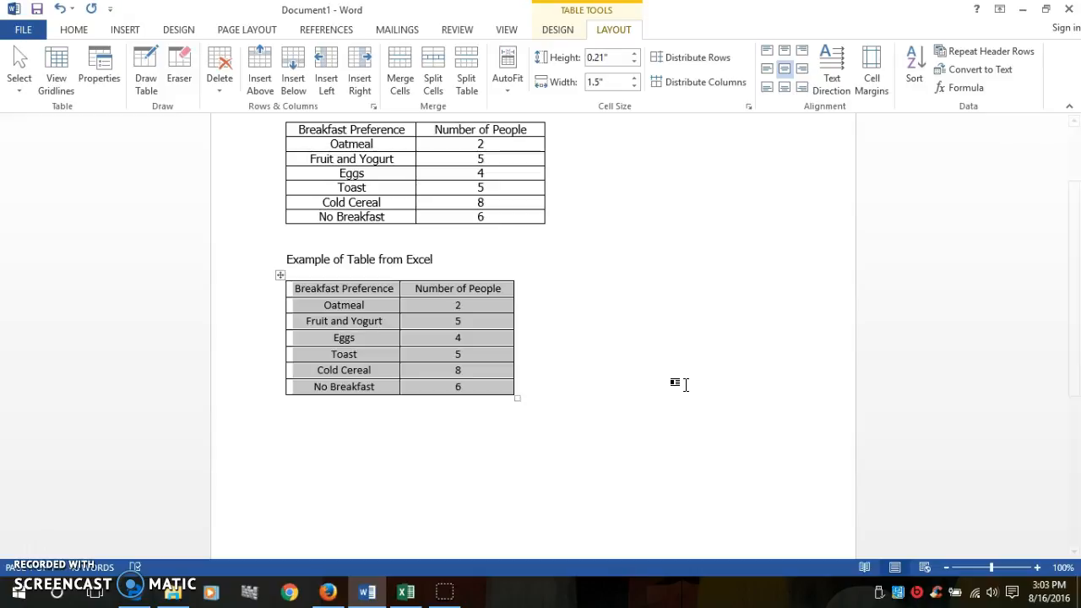
click(612, 497)
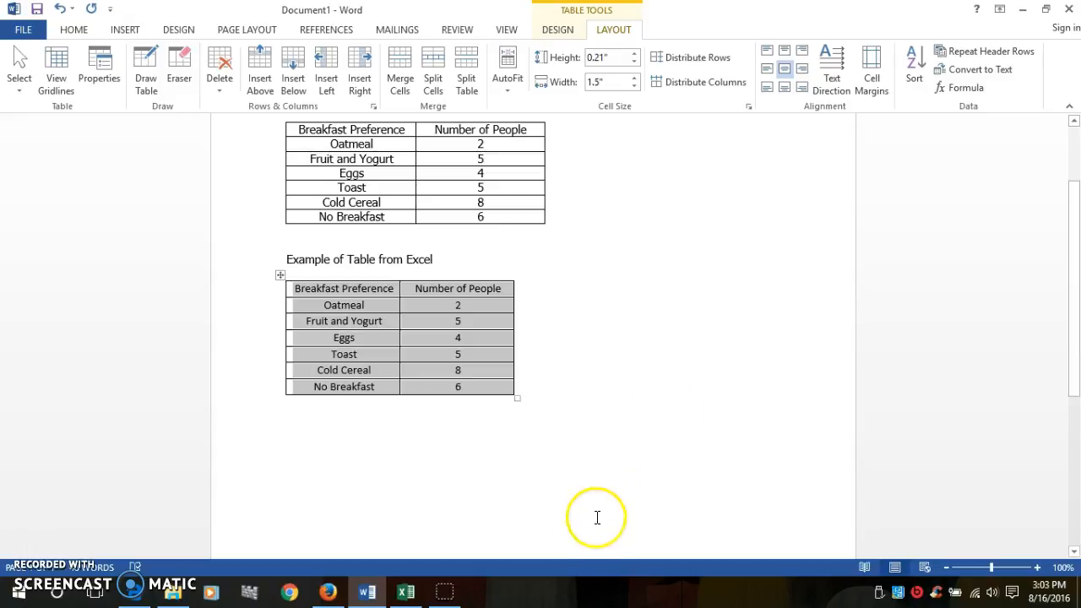
Add the line "Graph from Table in Excel" below the pasted table, followed by a blank line
click(307, 436)
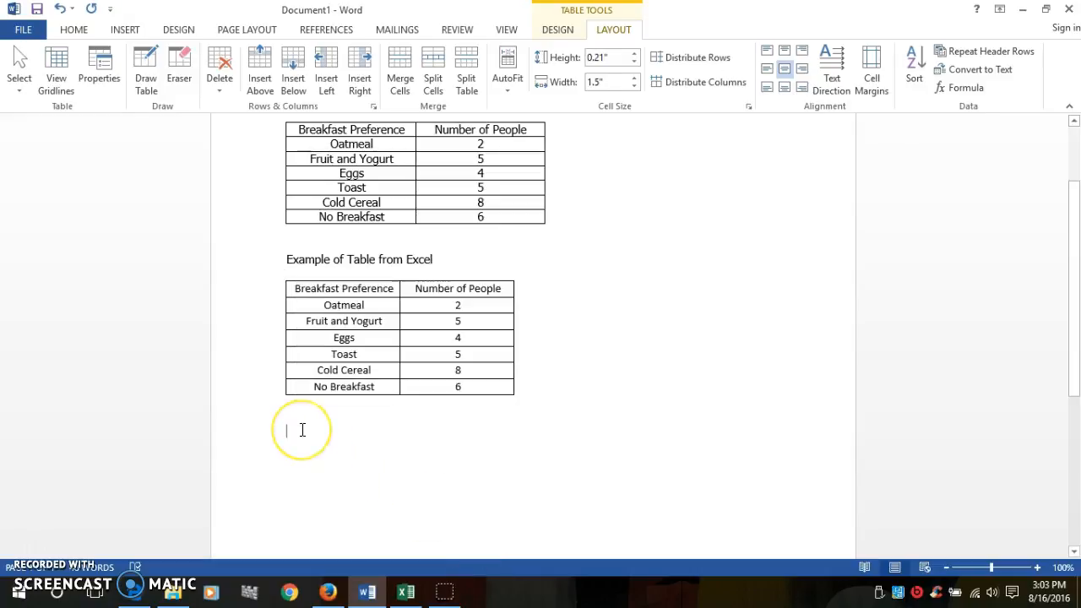
text(G)
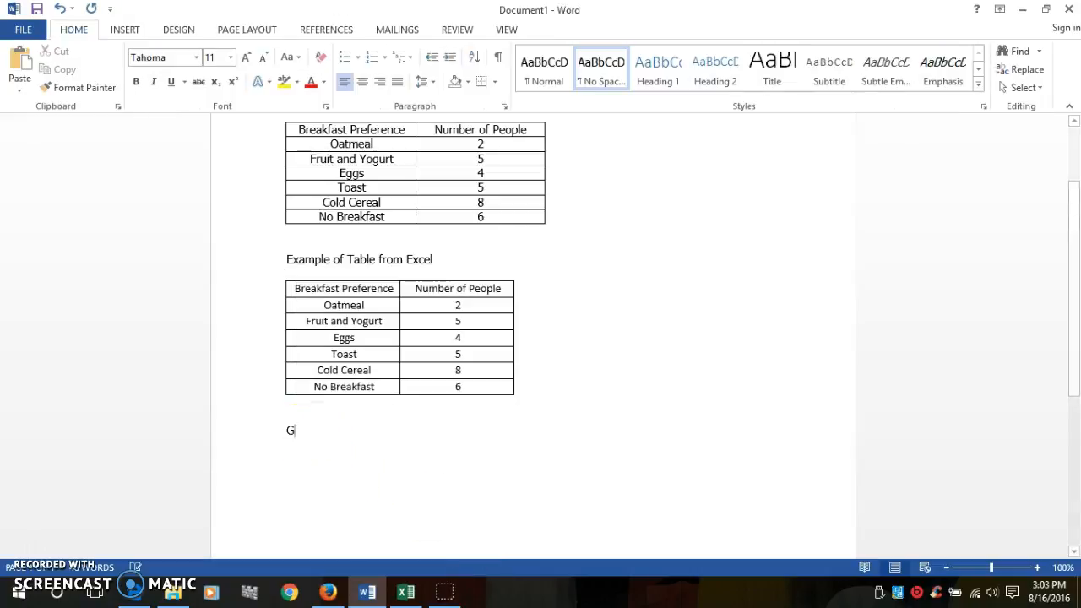
text(raph f)
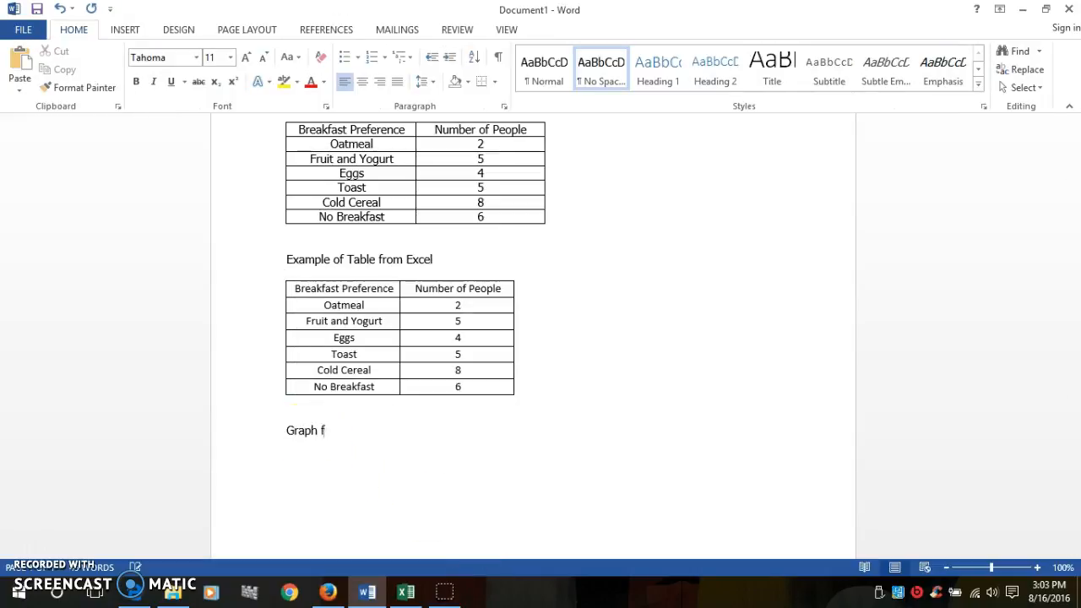
text(rom Table in Exce)
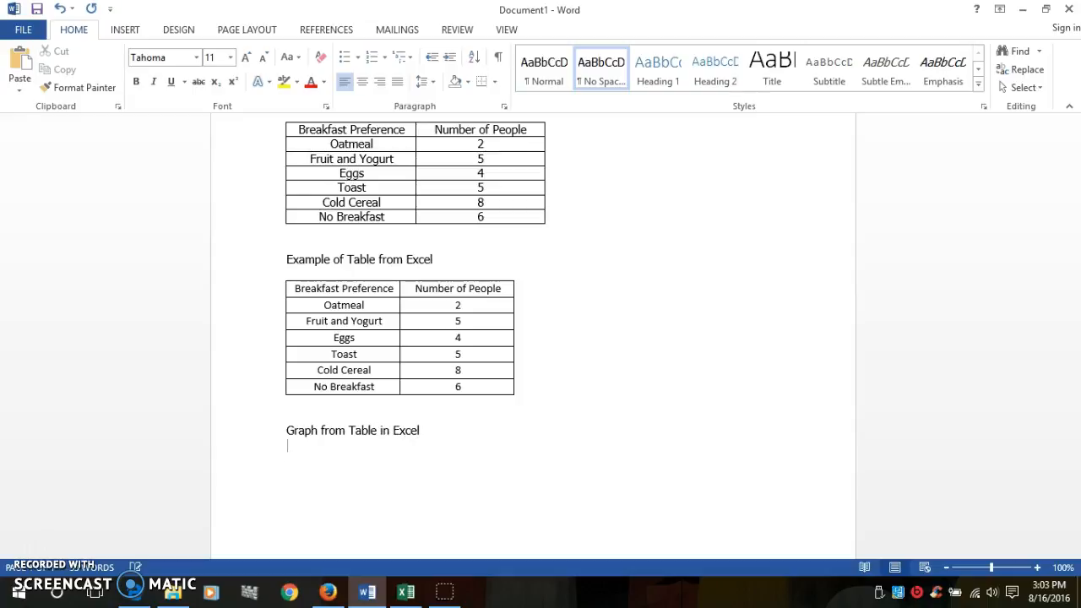
text(l)
key(Return)
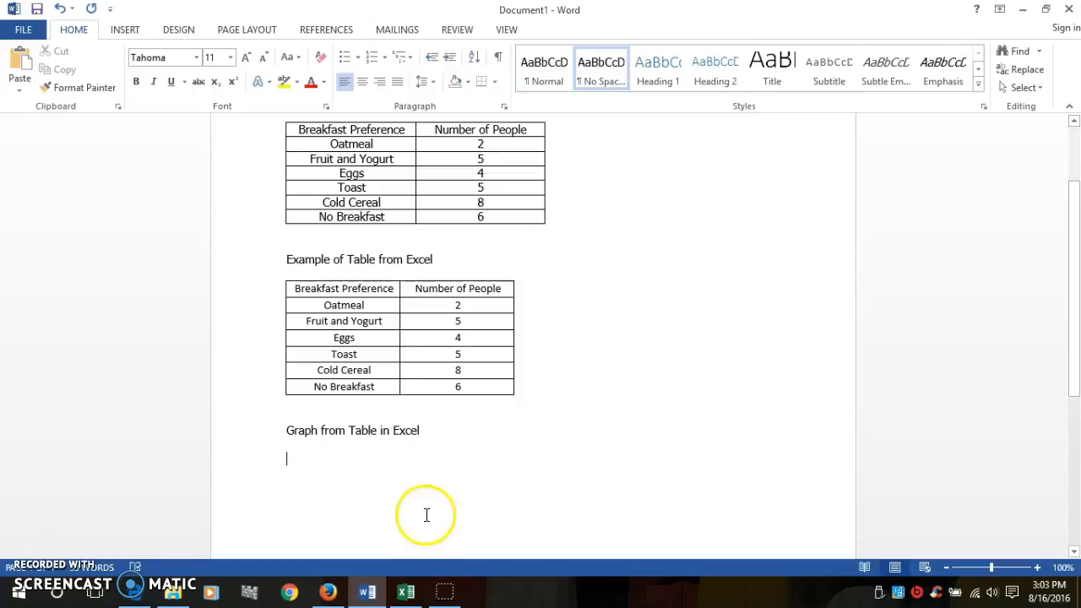
Switch to the Excel workbook and insert a recommended Clustered Column chart from the range A1:B7
click(406, 591)
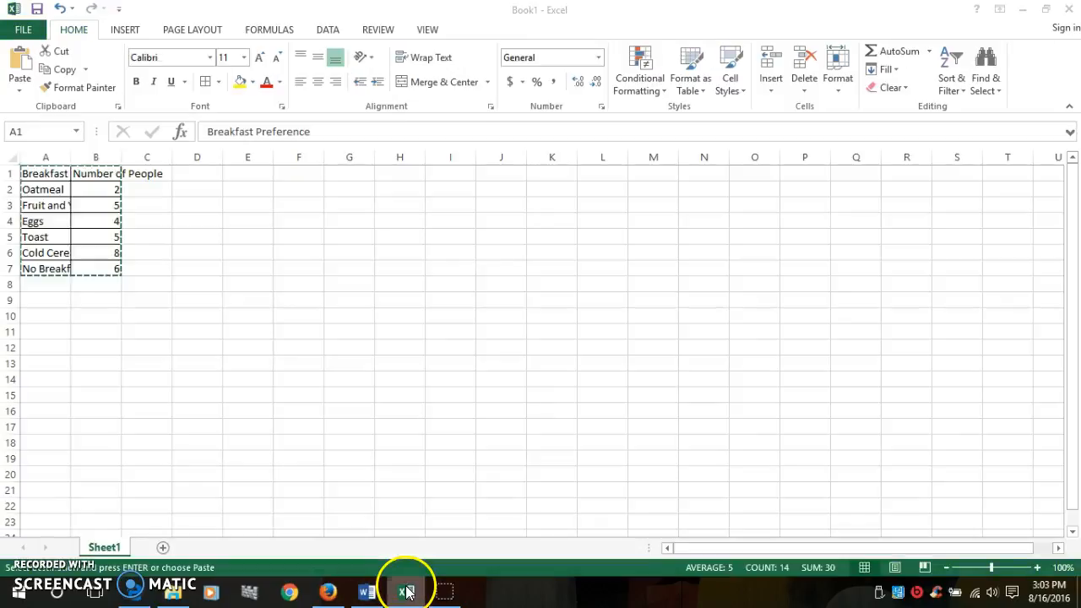
click(309, 385)
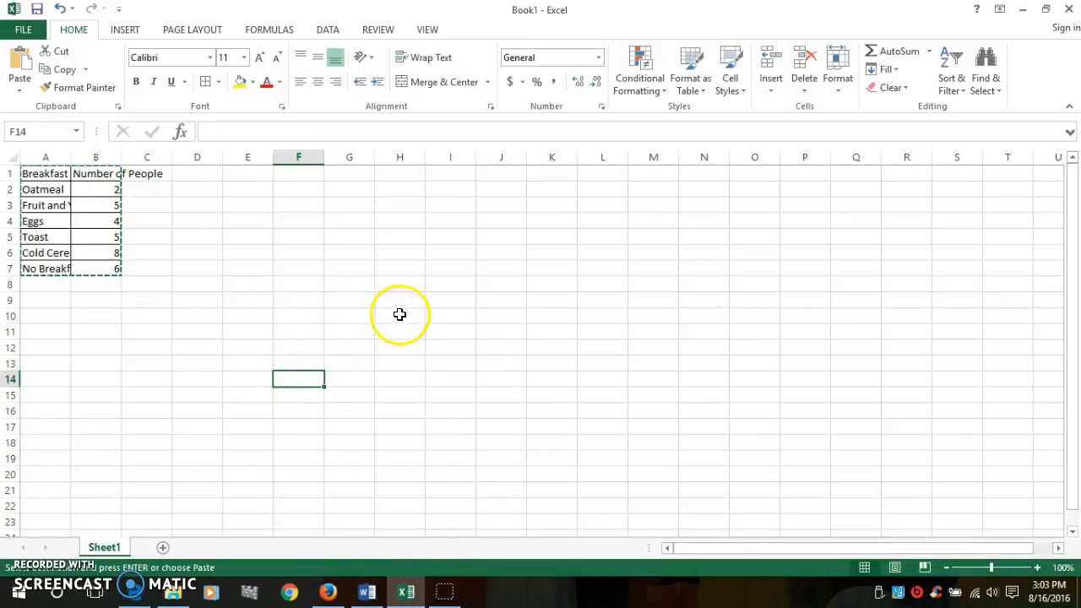
drag(40, 174, 42, 201)
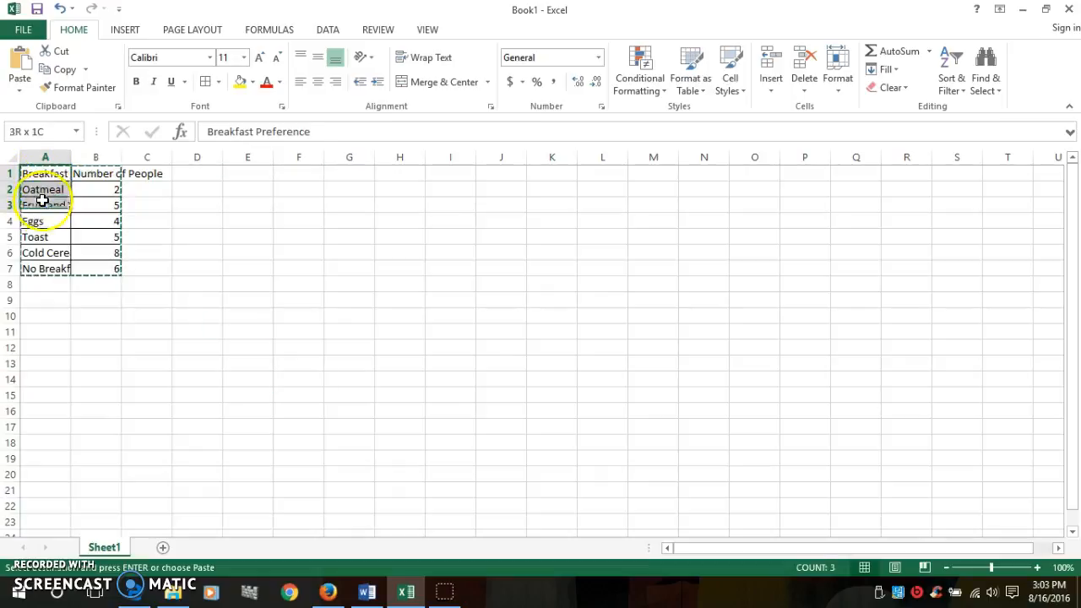
drag(65, 267, 95, 266)
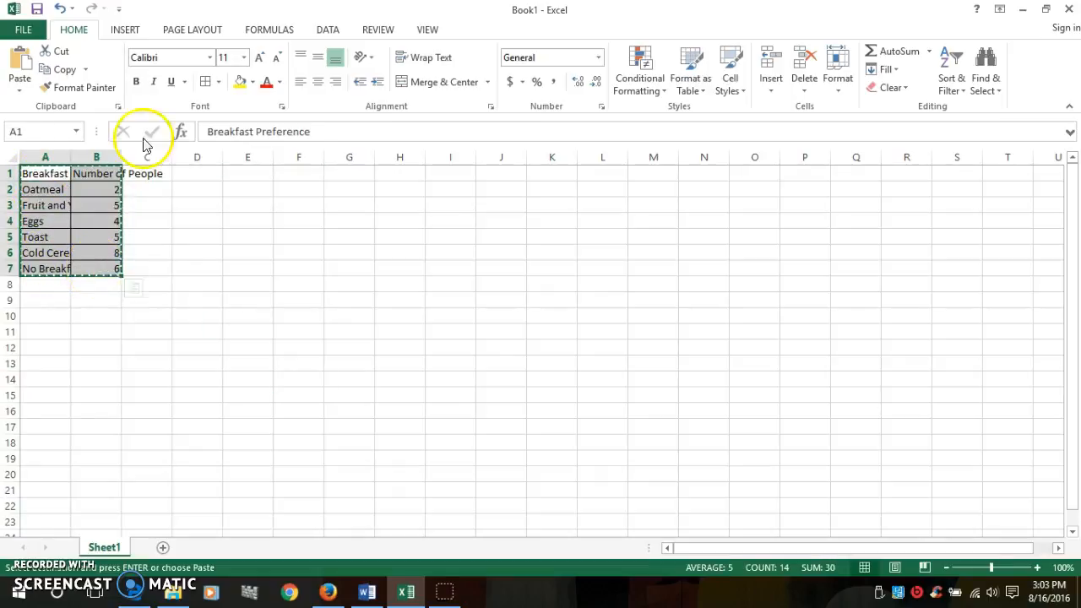
click(124, 29)
click(462, 61)
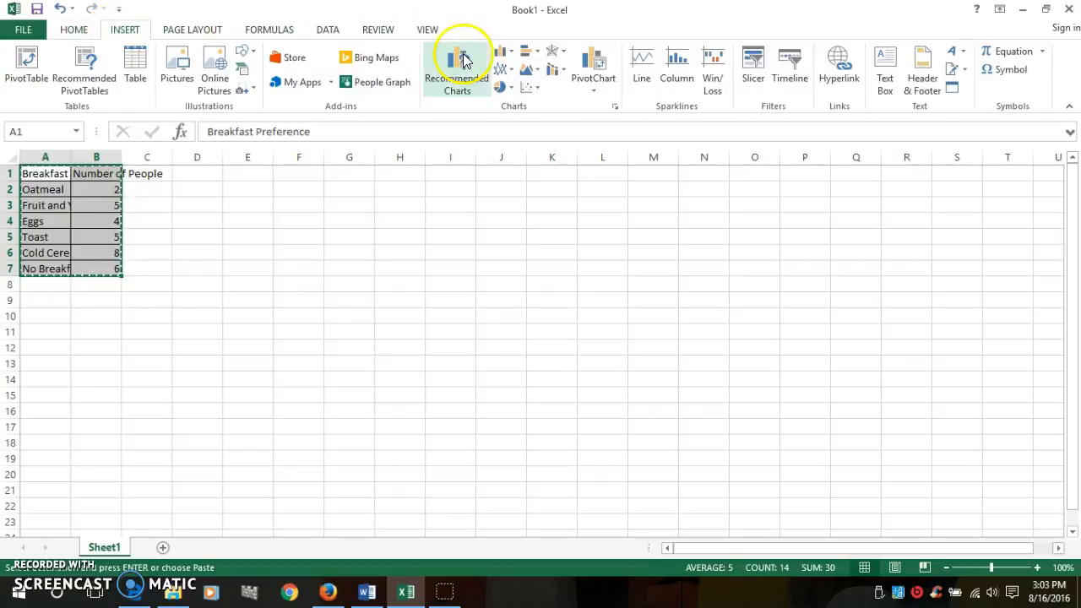
click(502, 56)
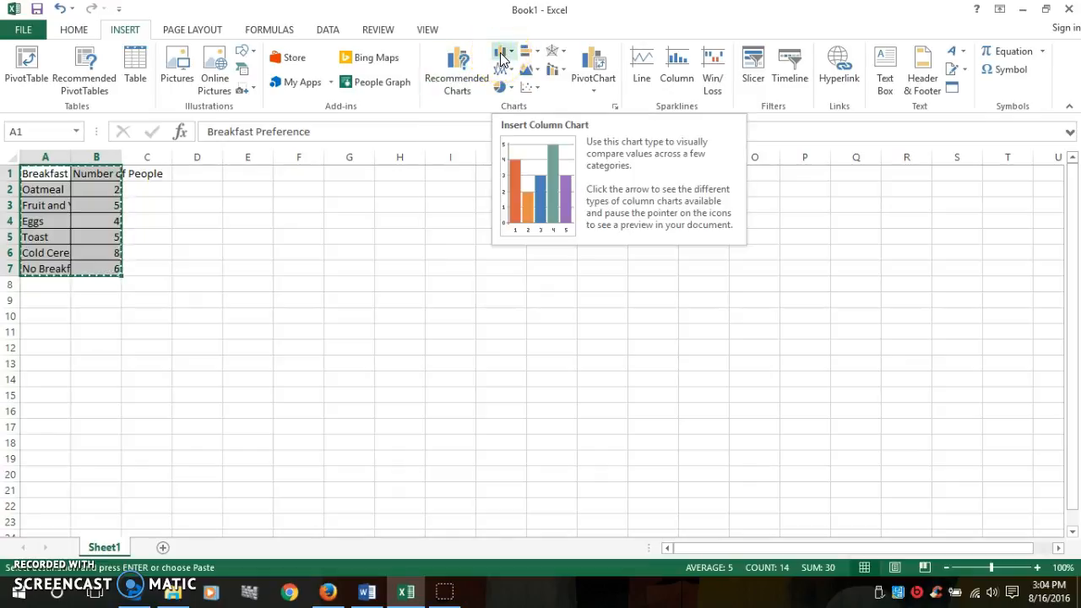
click(454, 64)
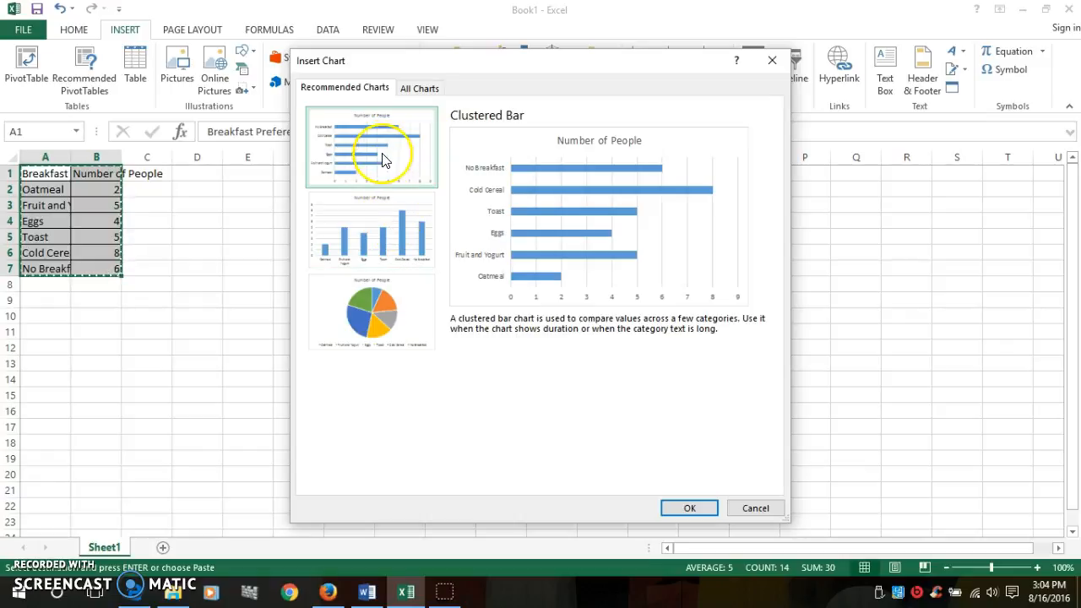
click(376, 229)
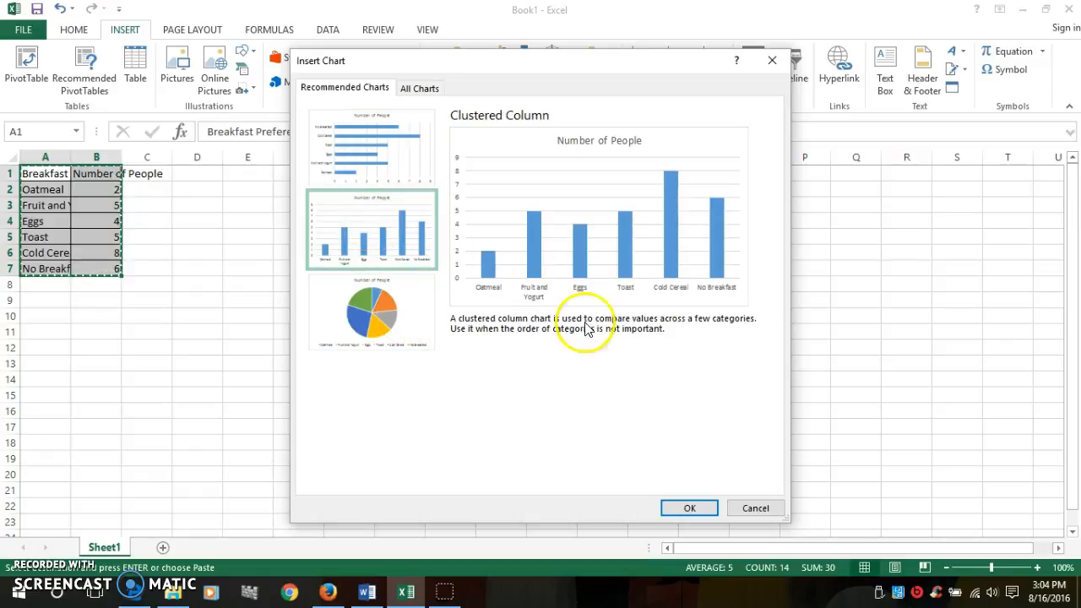
click(694, 508)
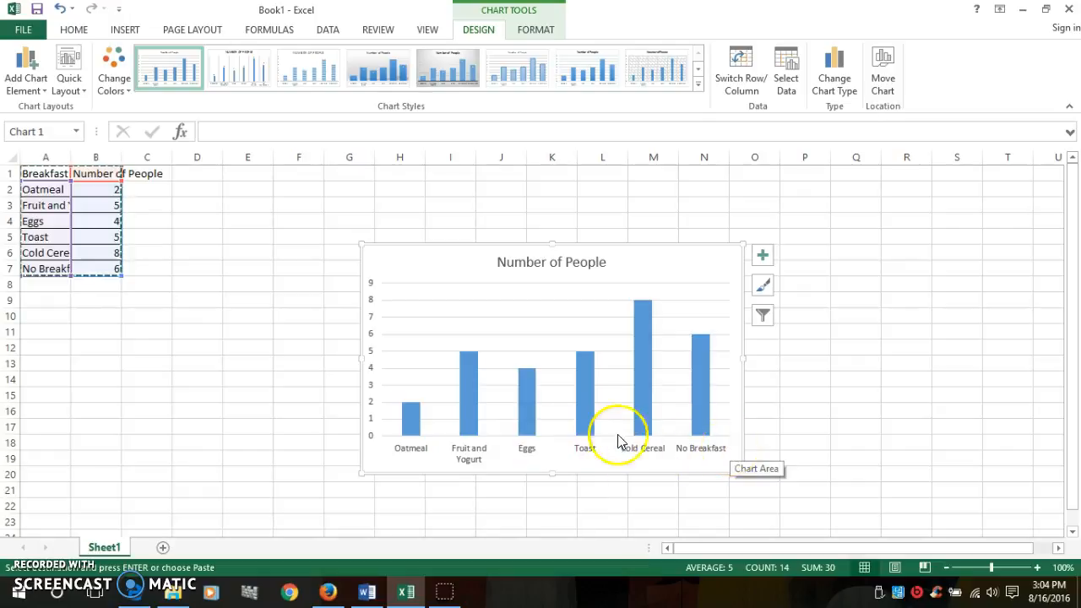
Change the chart title to "Breakfast Preference"
click(517, 263)
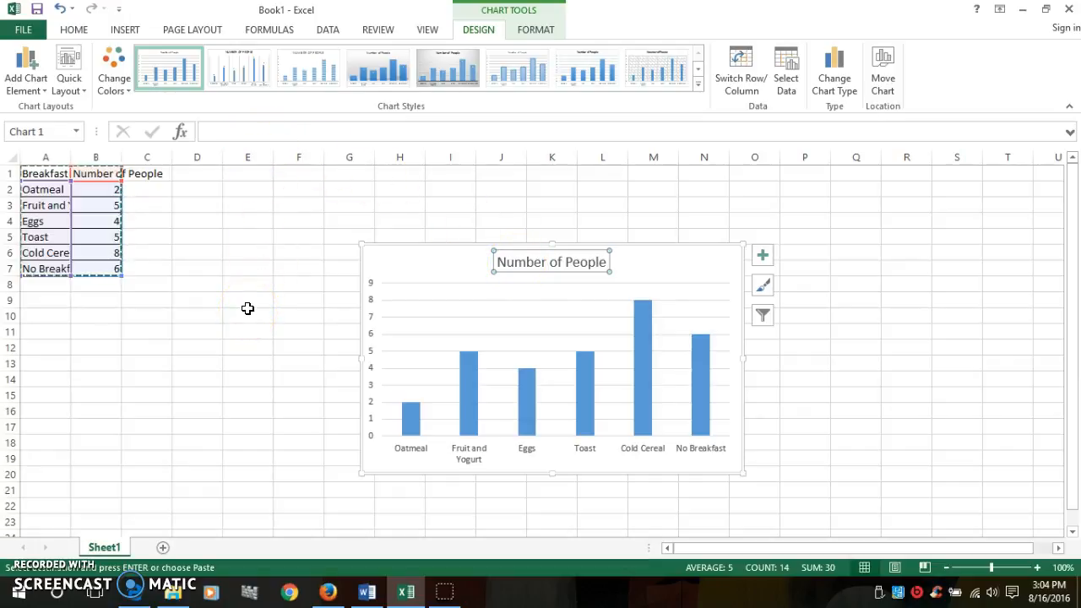
text(Bre)
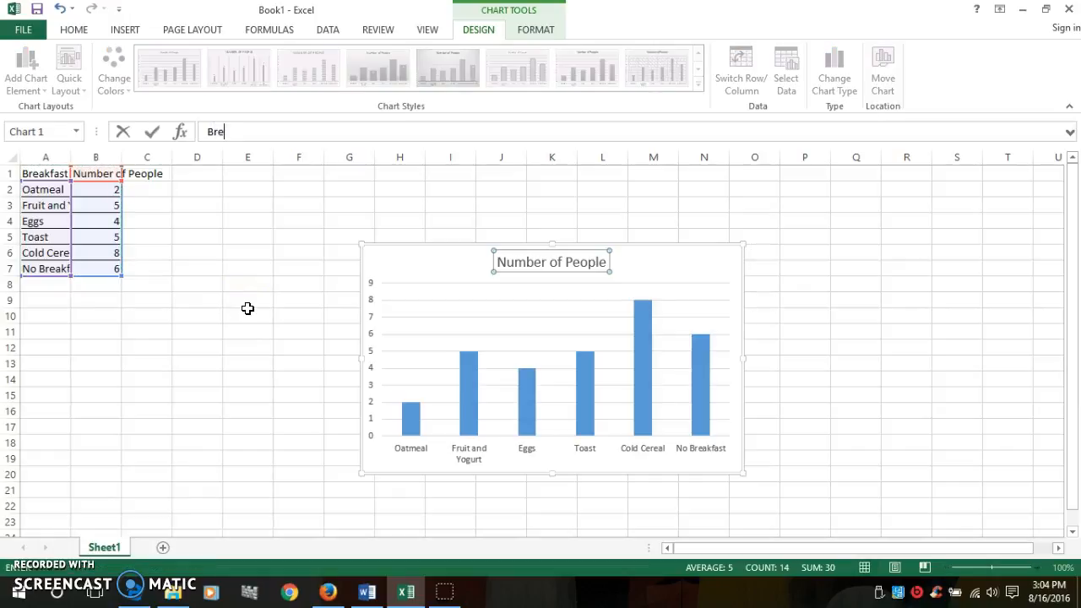
click(244, 131)
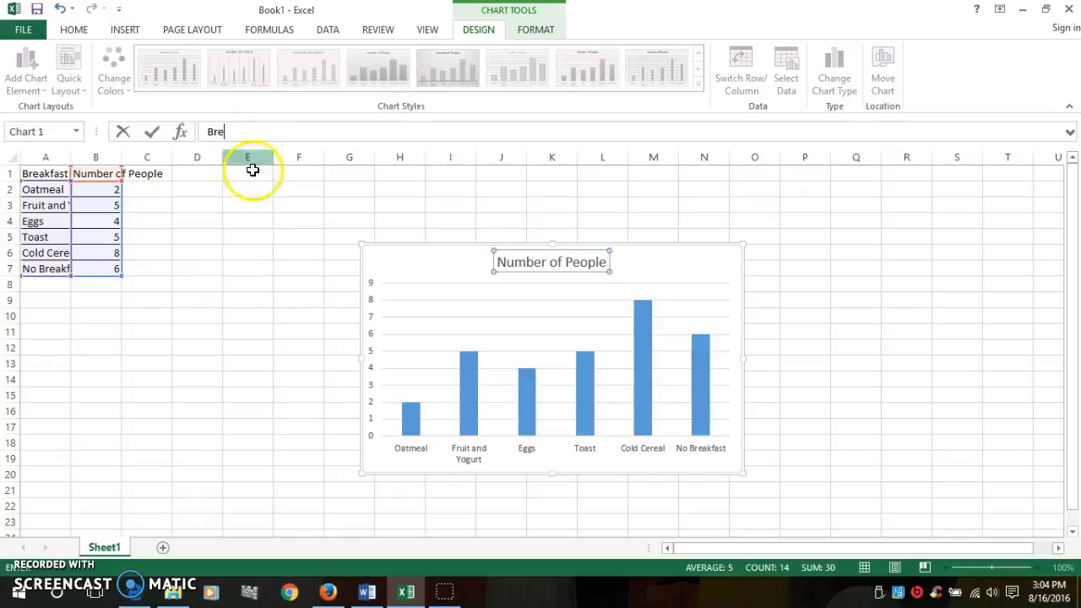
text(akfast )
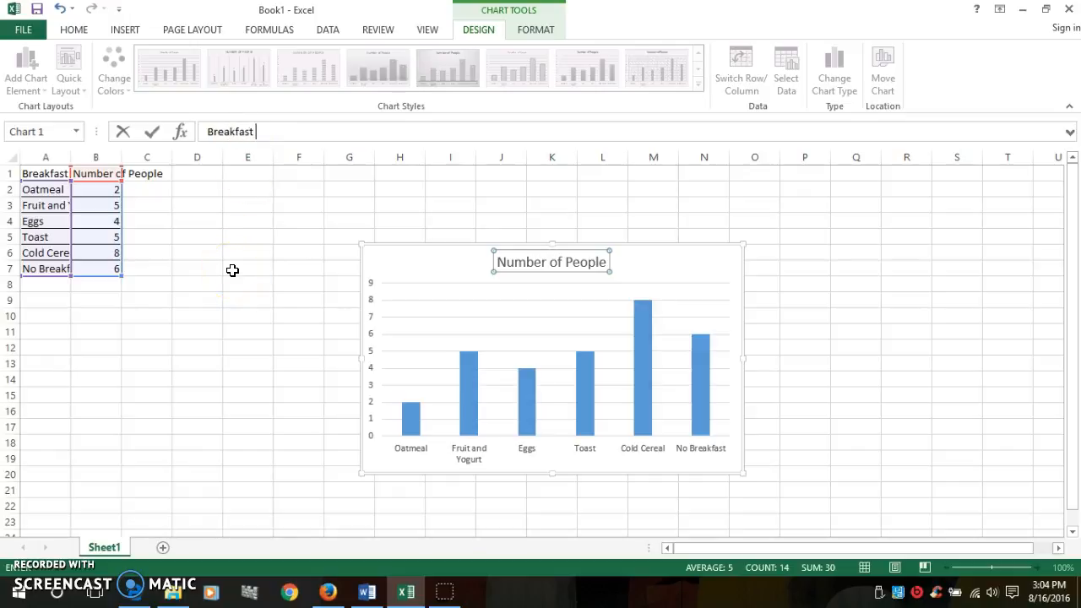
text(Preference)
key(Return)
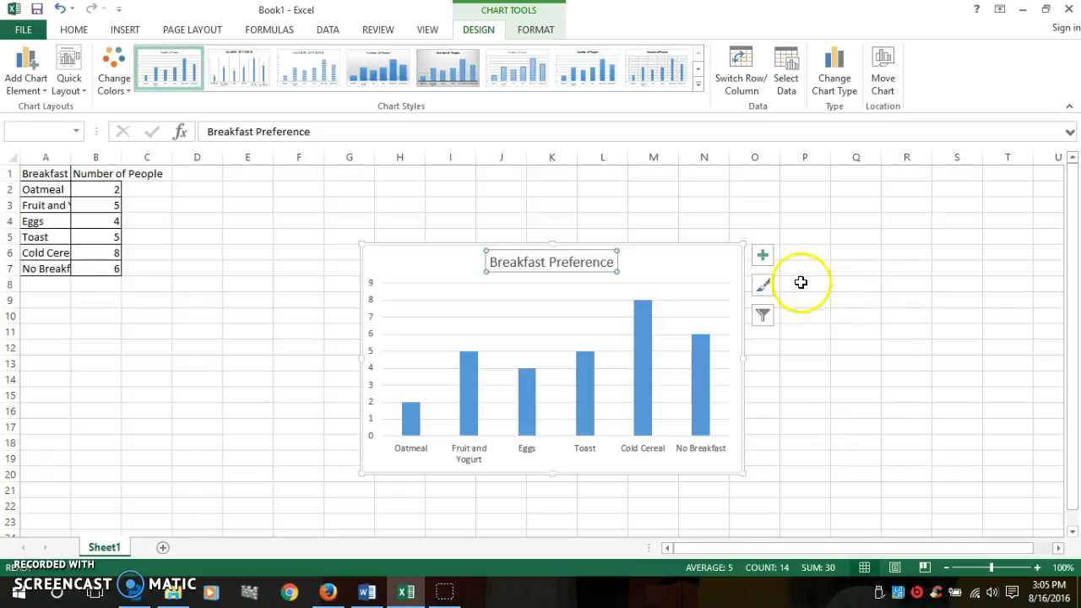
Add axis titles to the chart and set the horizontal axis title to "Type of Breakfast"
click(762, 256)
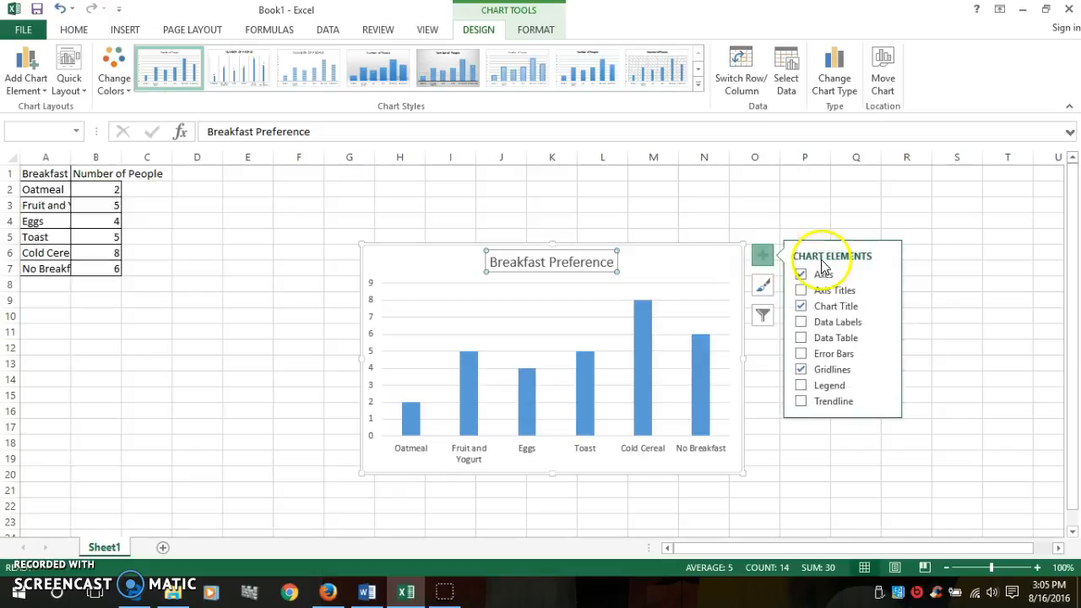
click(800, 291)
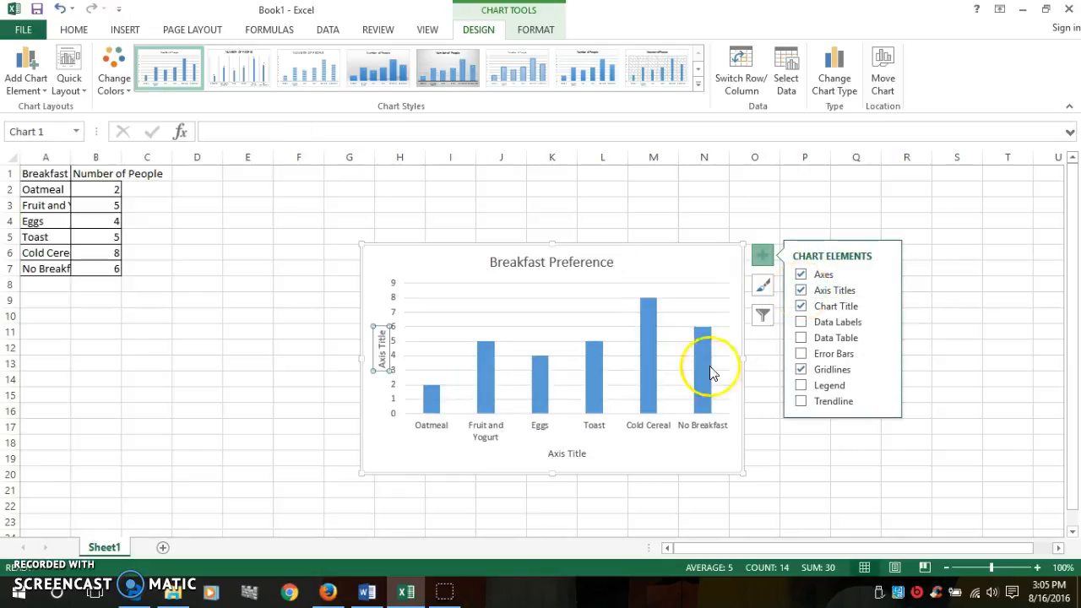
click(568, 454)
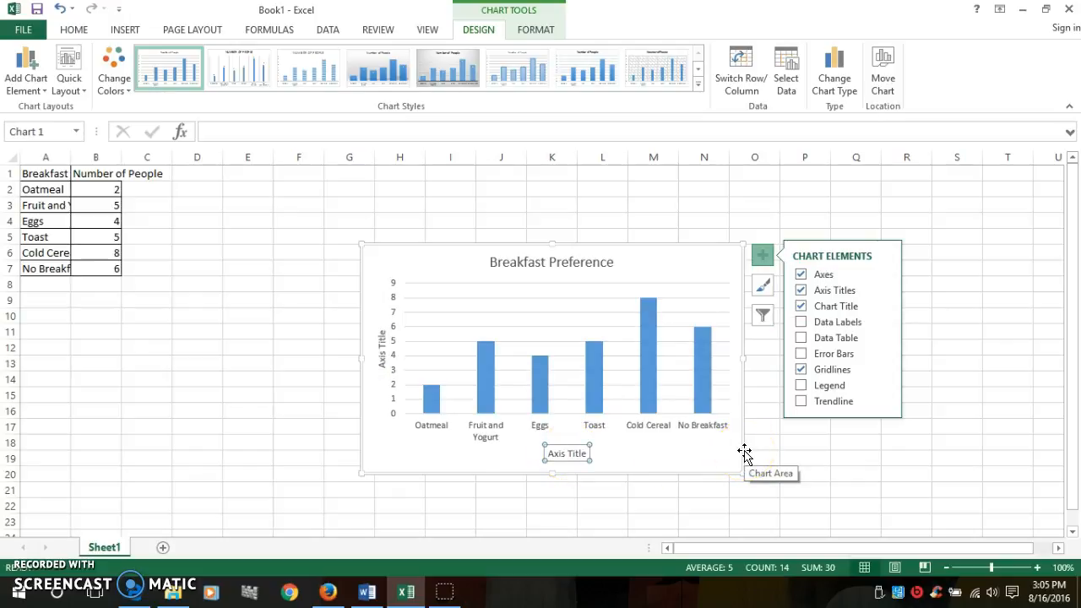
text(Toastyp)
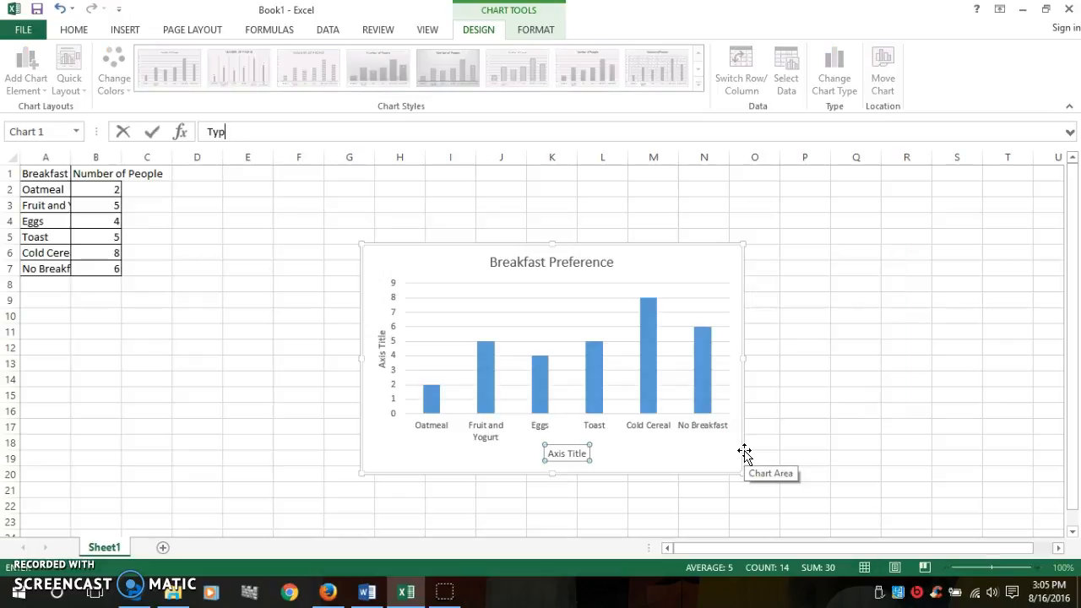
text(e of Breakfast)
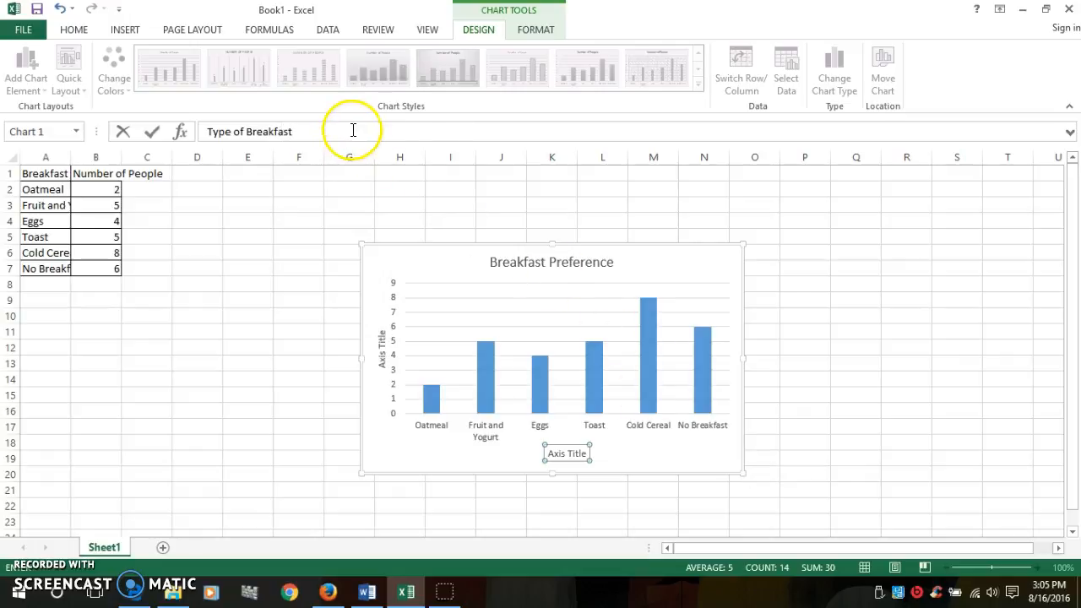
key(Return)
click(562, 450)
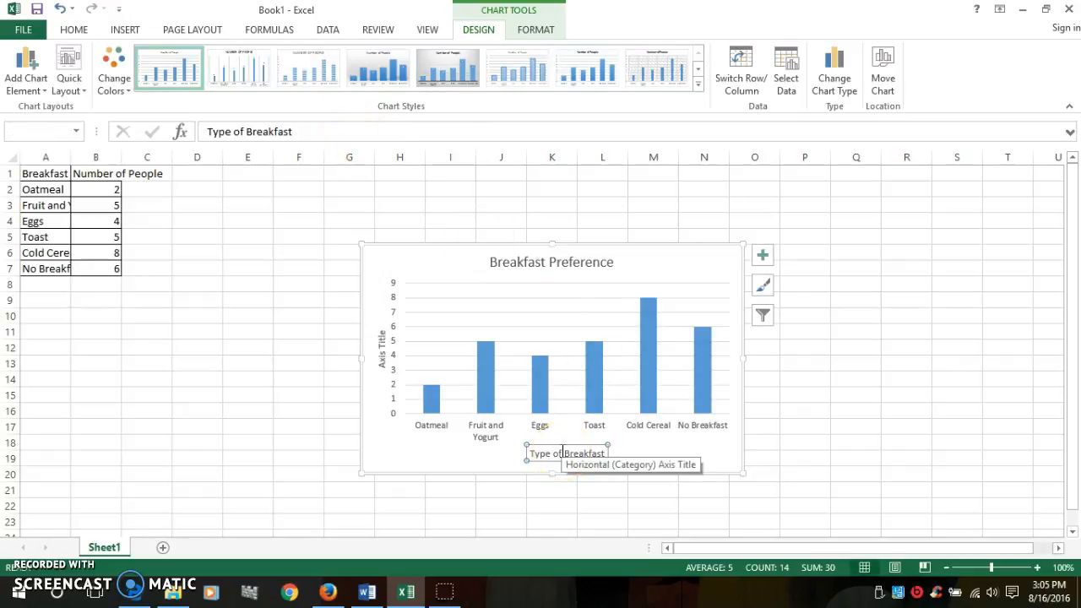
Change the vertical axis title of the chart to "Number of People"
click(383, 359)
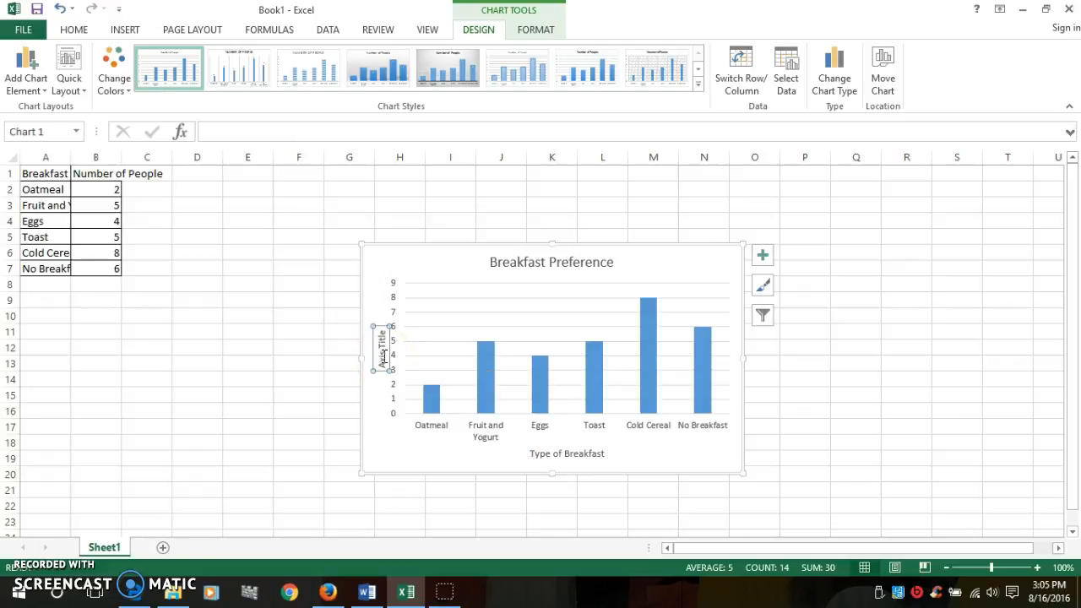
text(Number o)
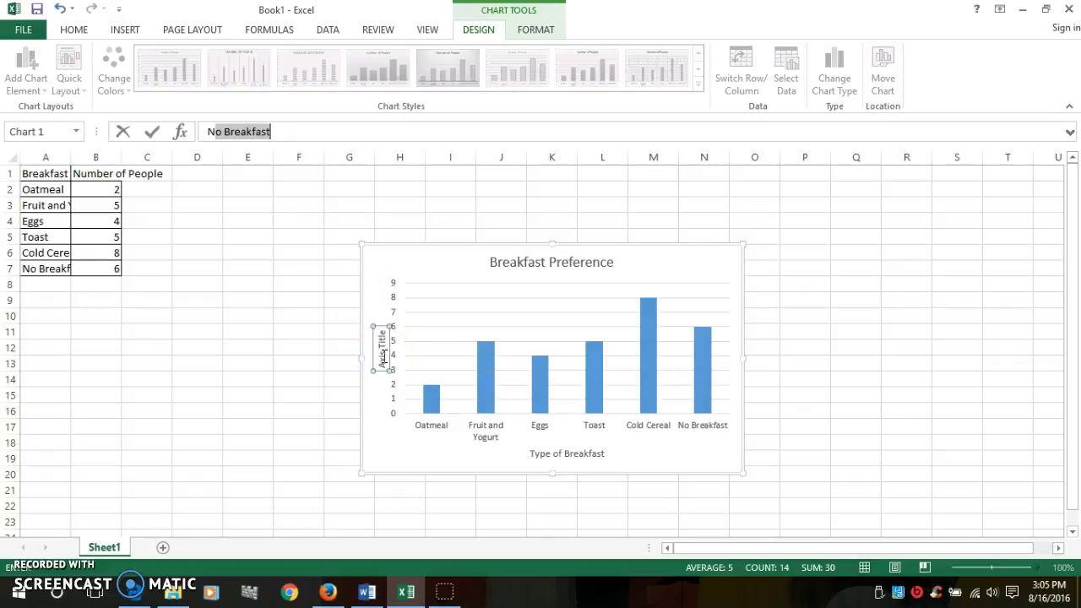
text(f People)
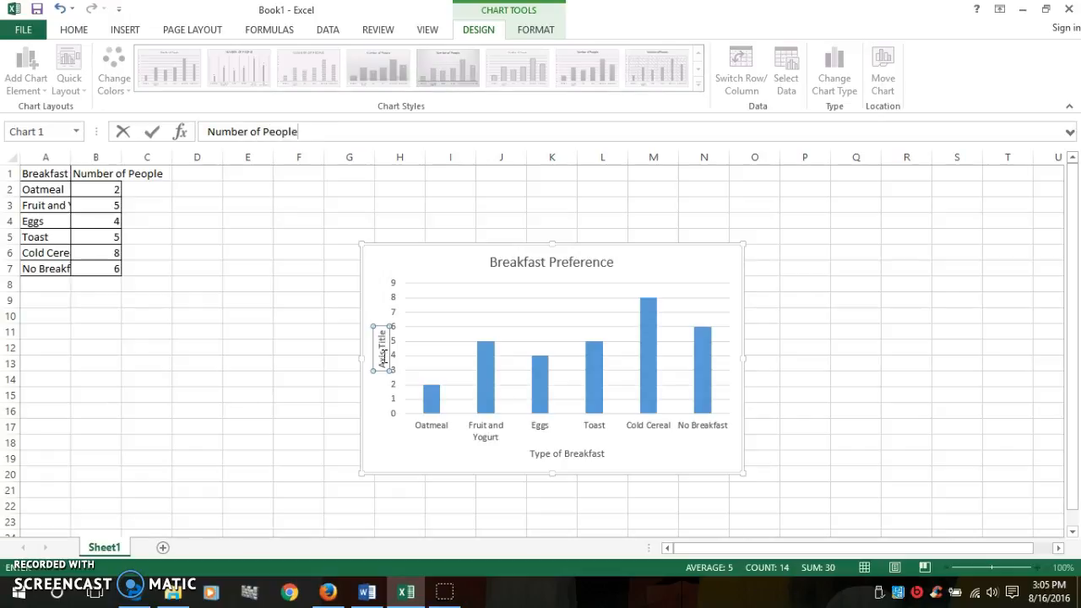
key(Return)
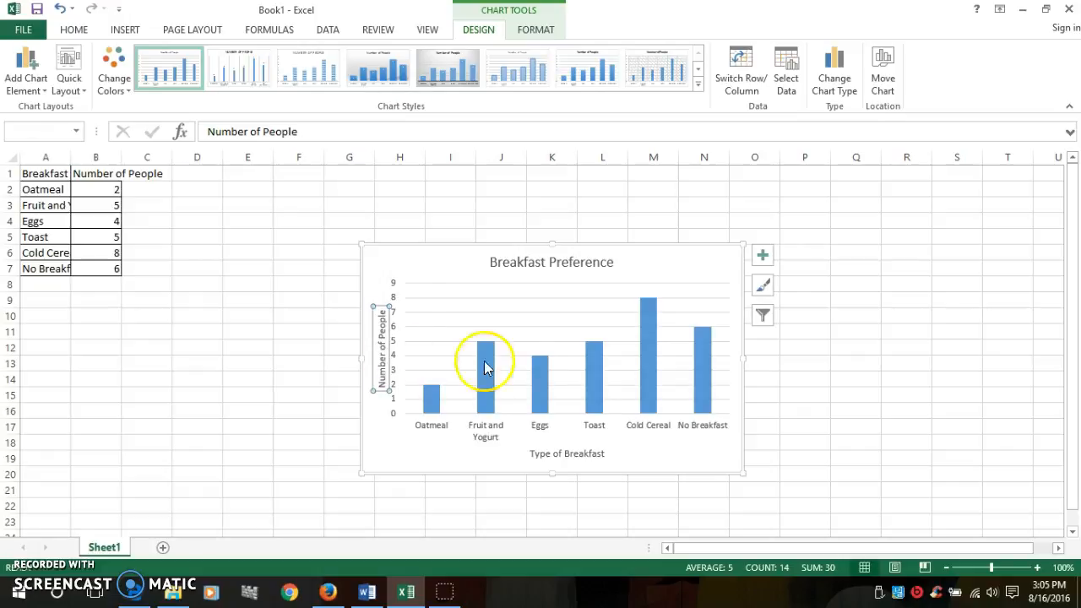
mouse_move(648, 368)
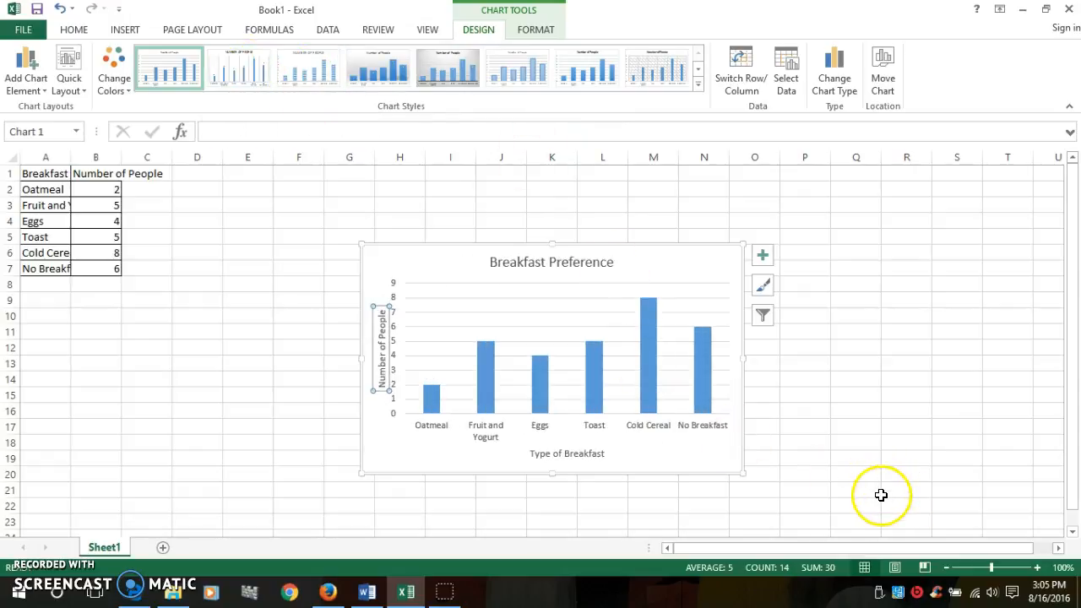
click(648, 374)
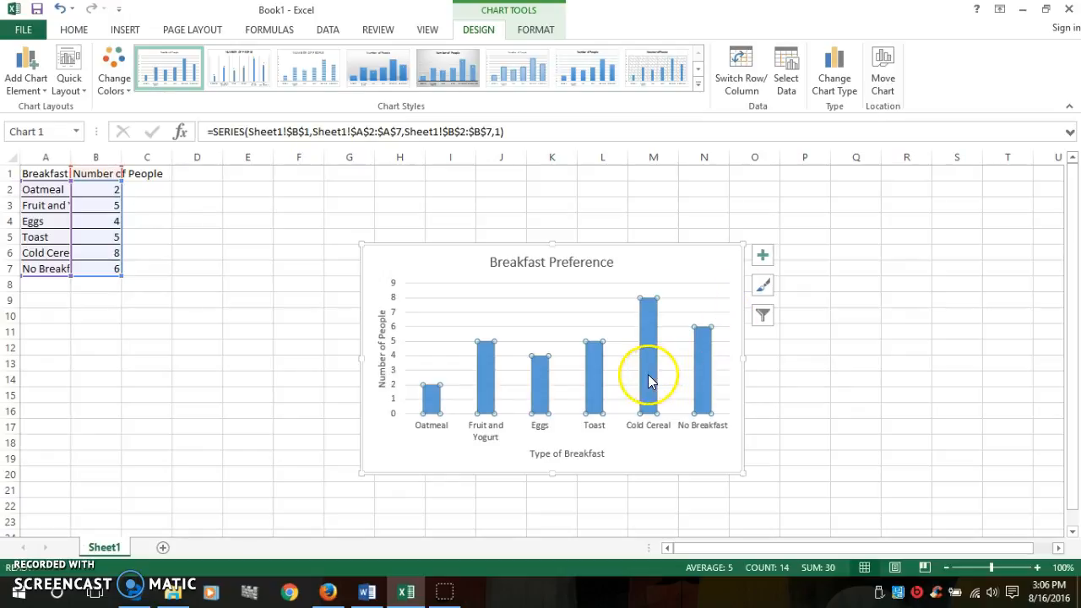
mouse_move(647, 376)
click(923, 300)
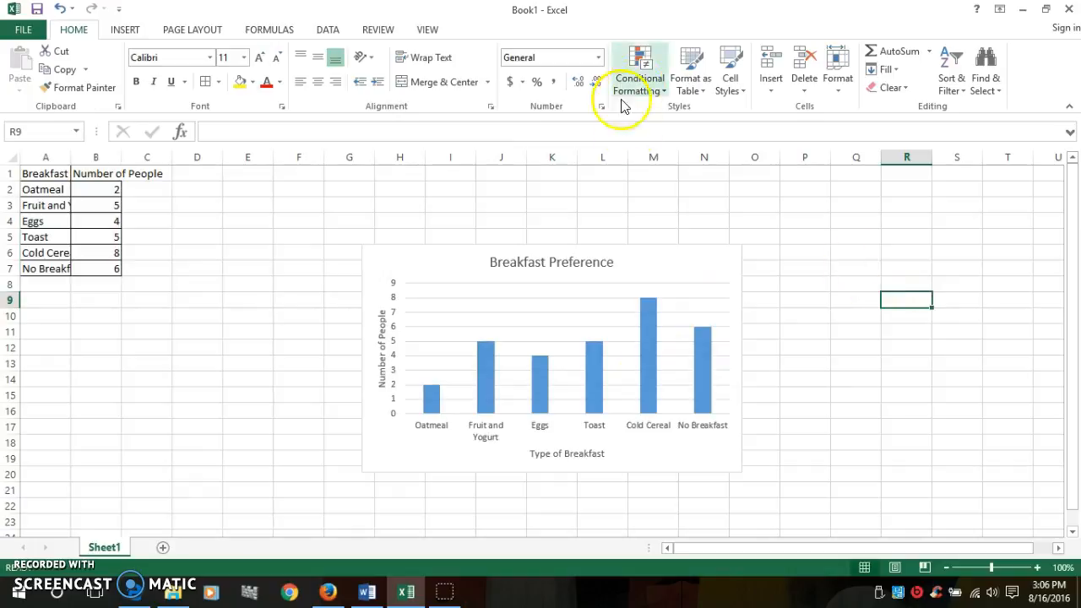
click(679, 266)
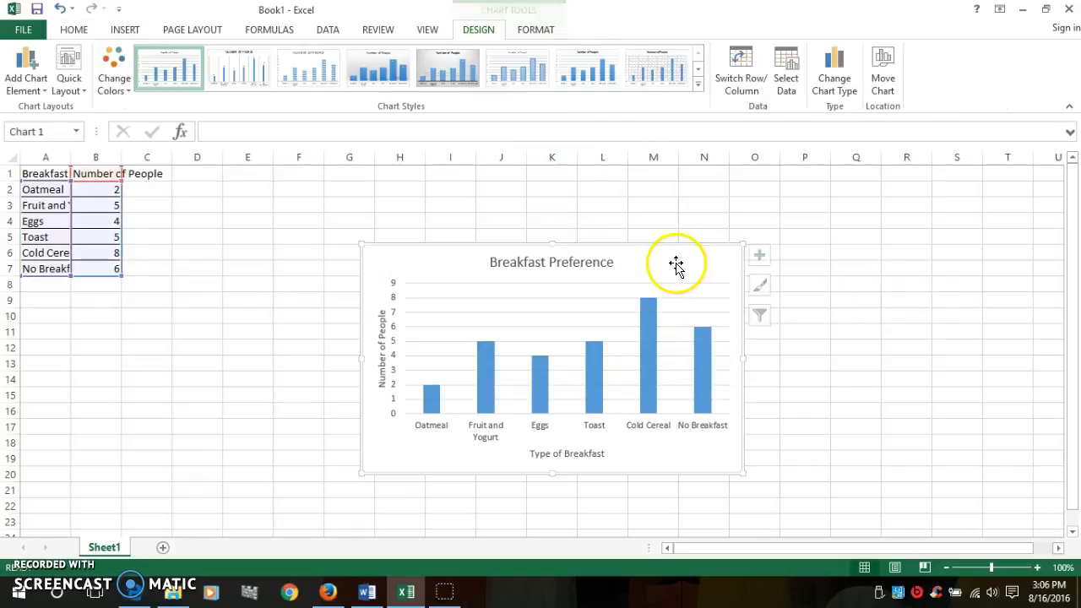
click(547, 30)
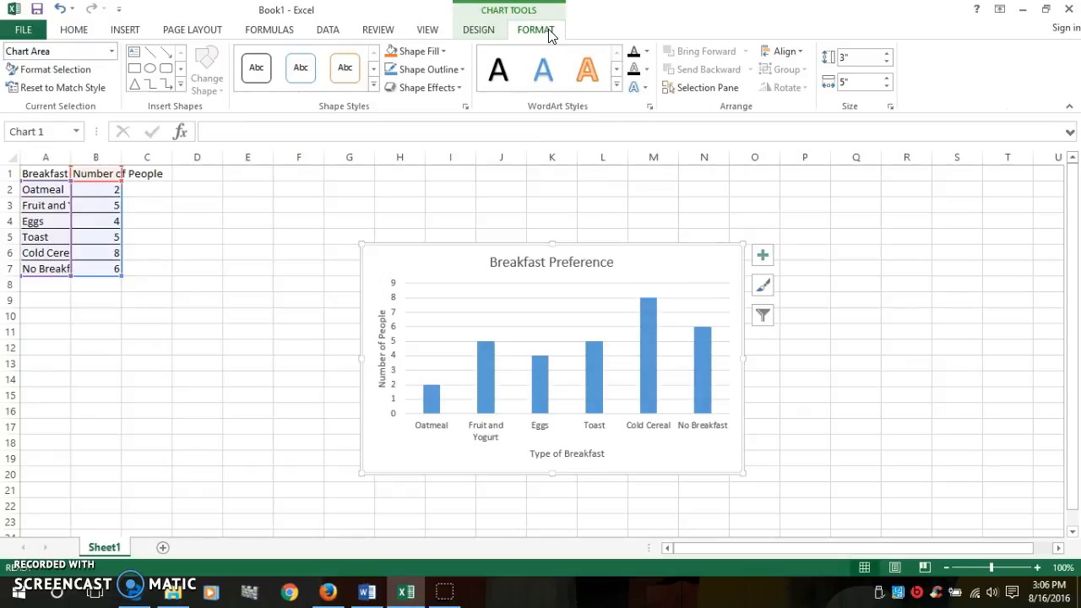
click(648, 341)
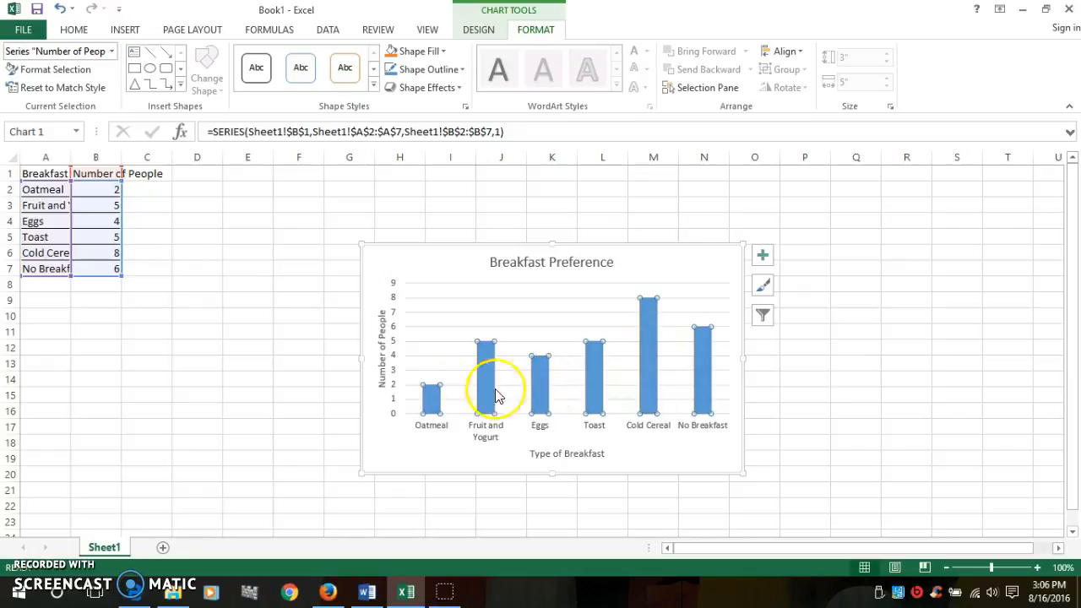
mouse_move(647, 368)
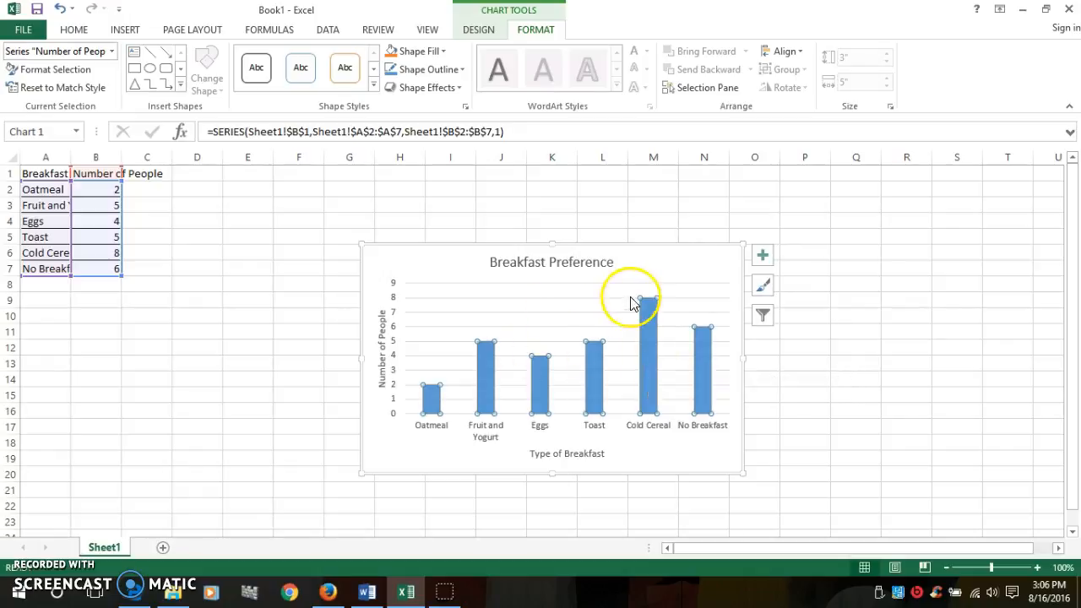
click(876, 266)
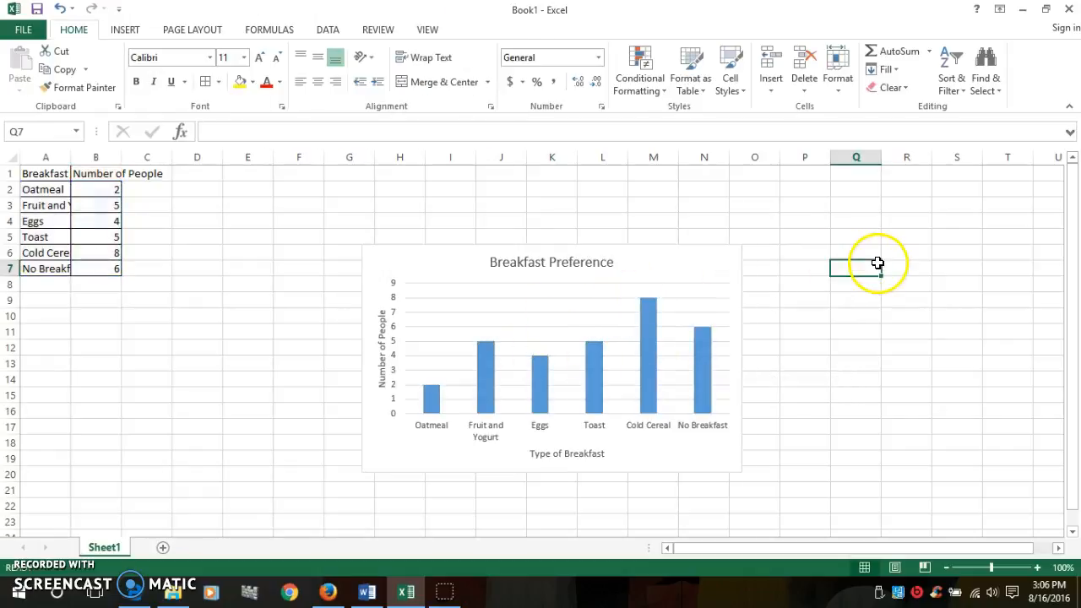
Fill all columns of the chart with light orange and give them an Automatic black outline
click(647, 351)
right_click(647, 351)
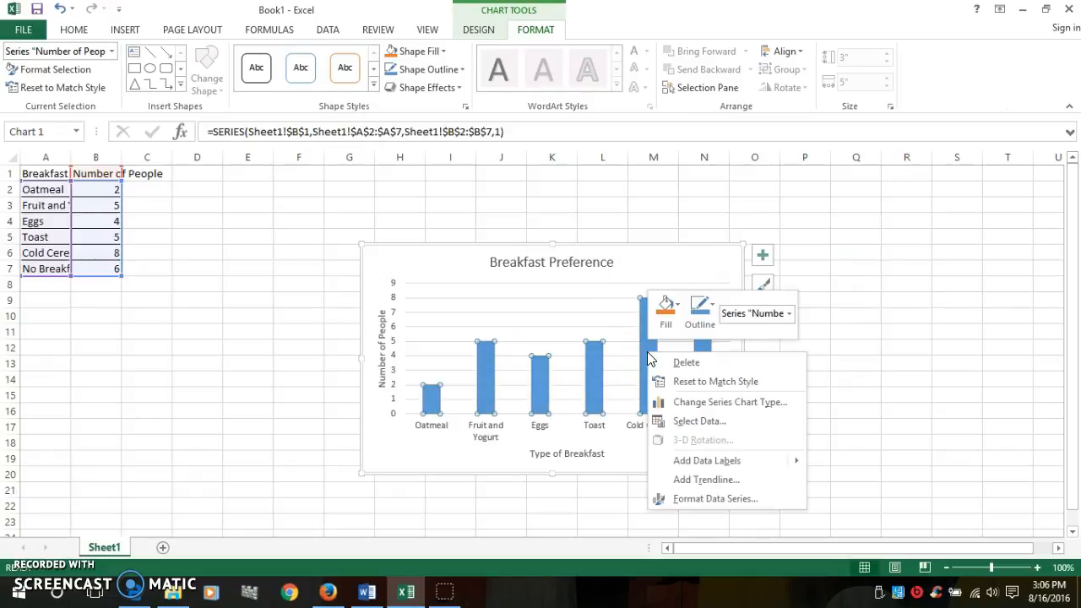
click(666, 309)
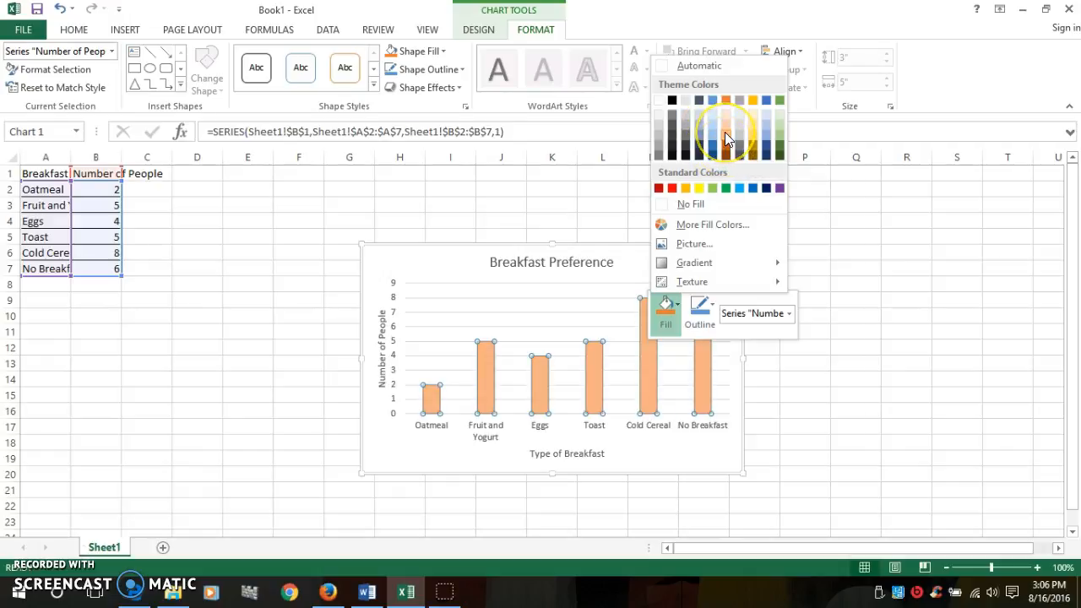
click(726, 137)
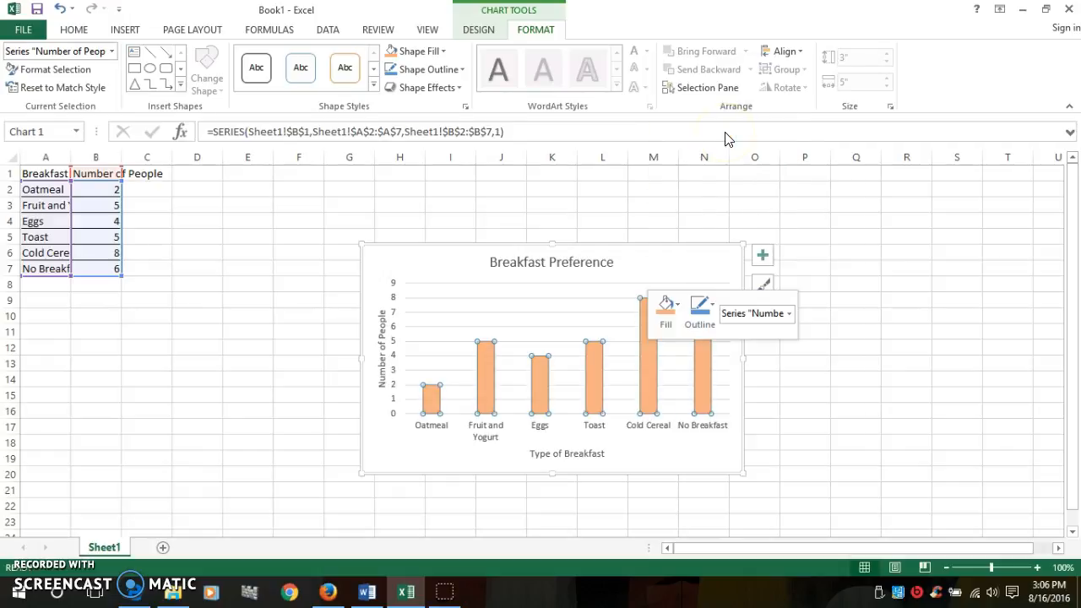
click(712, 309)
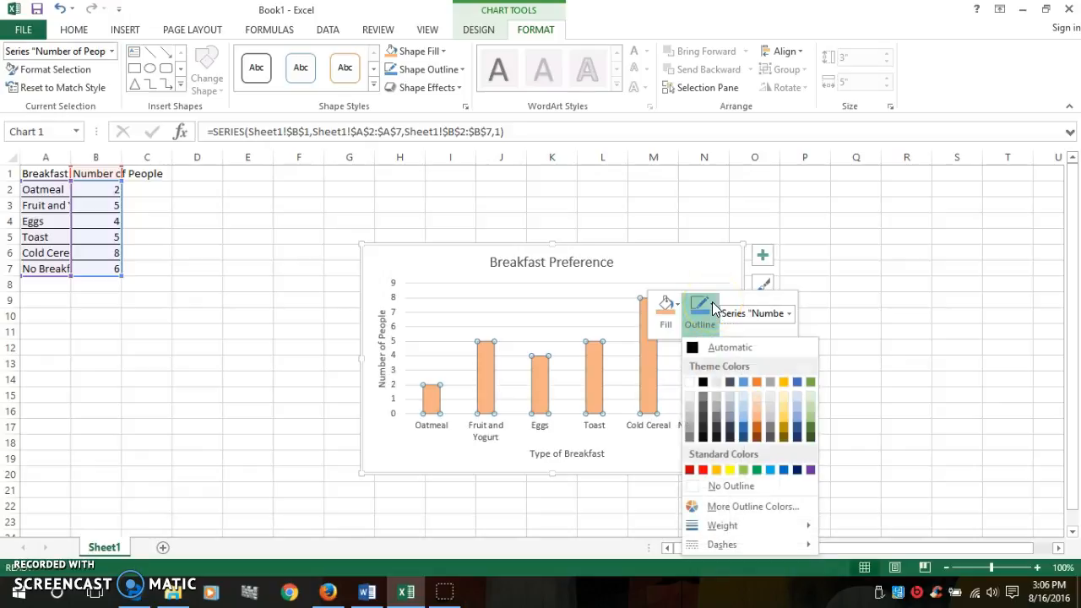
click(692, 346)
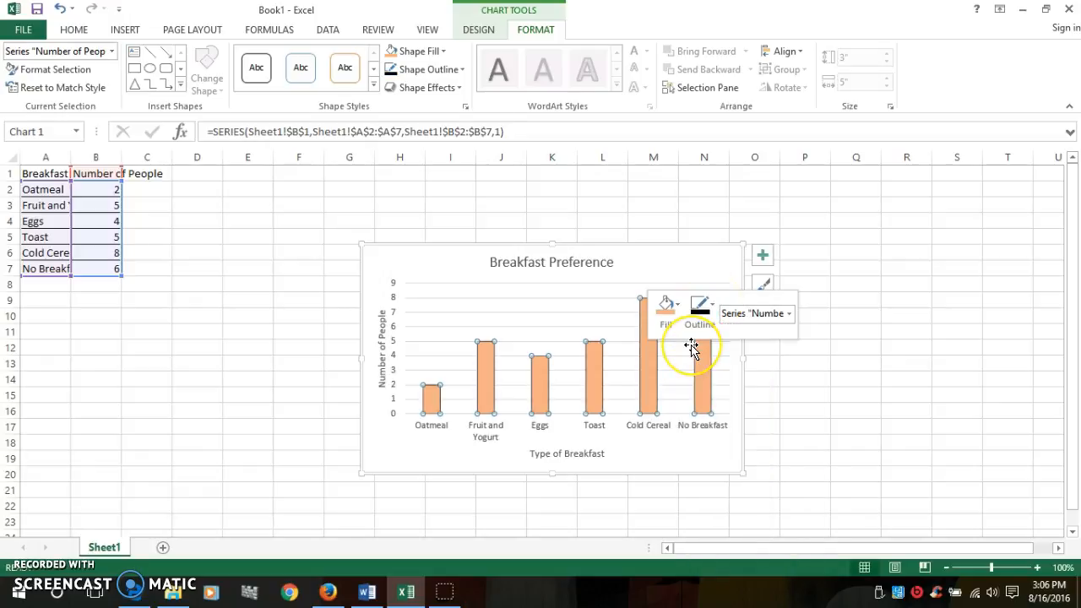
click(874, 390)
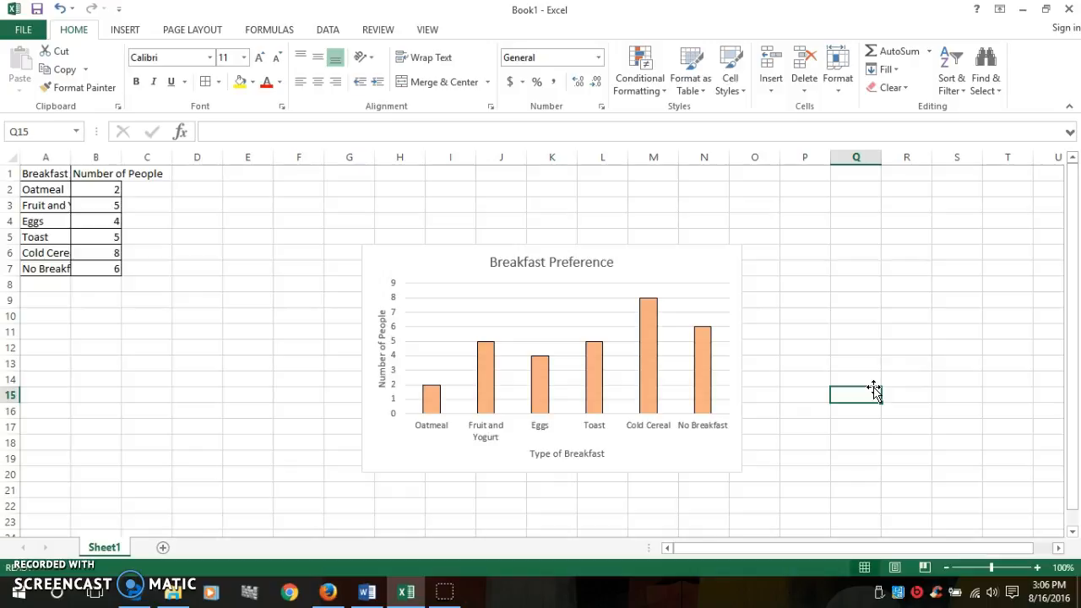
Copy the whole chart and paste it into the Word document below the line "Graph from Table in Excel"
click(404, 265)
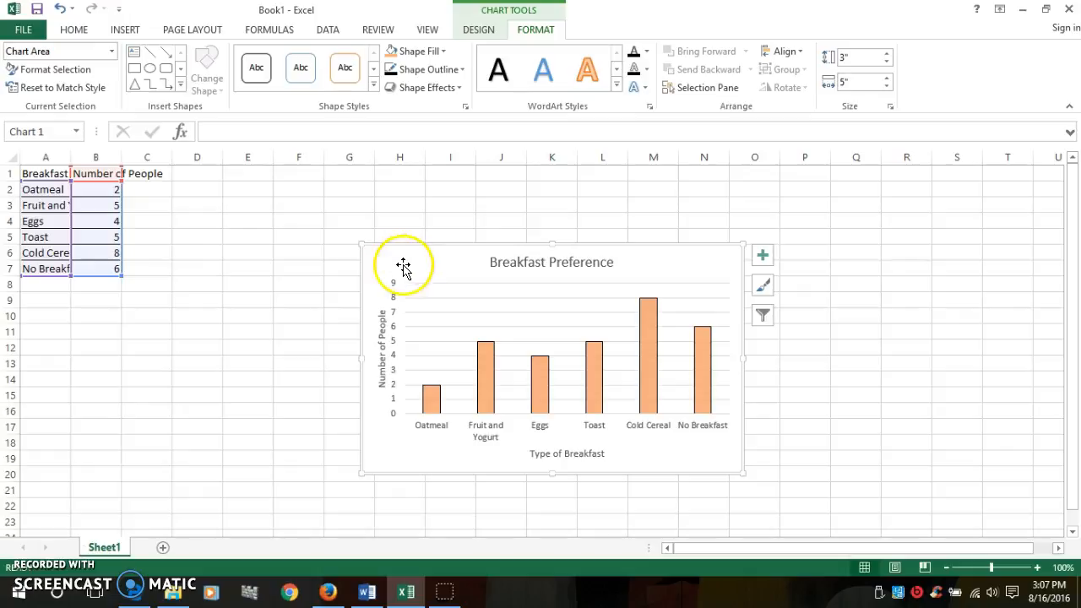
click(75, 30)
click(67, 73)
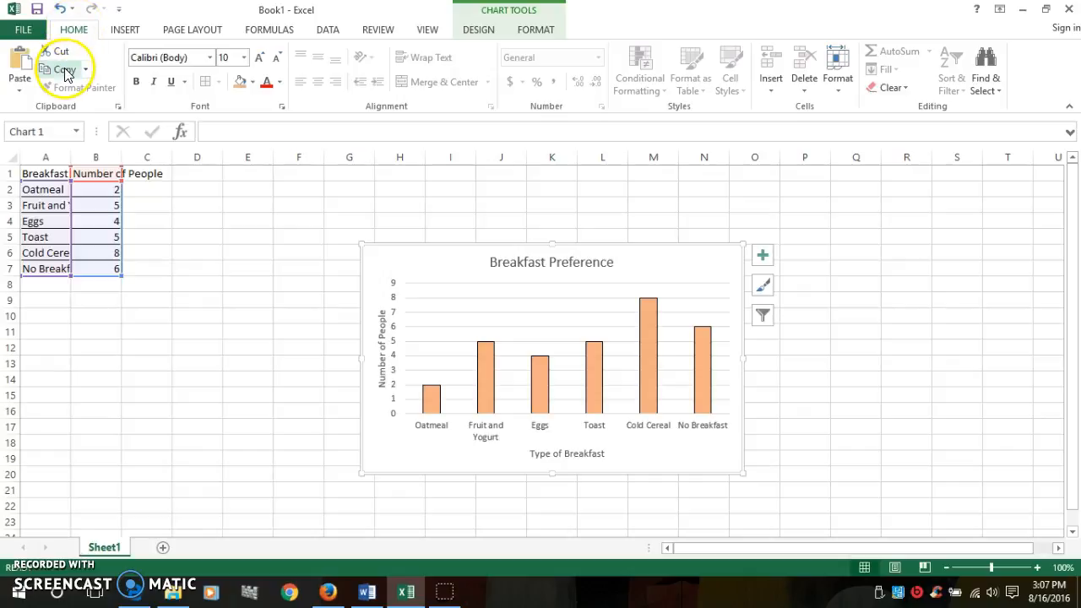
click(367, 593)
click(20, 59)
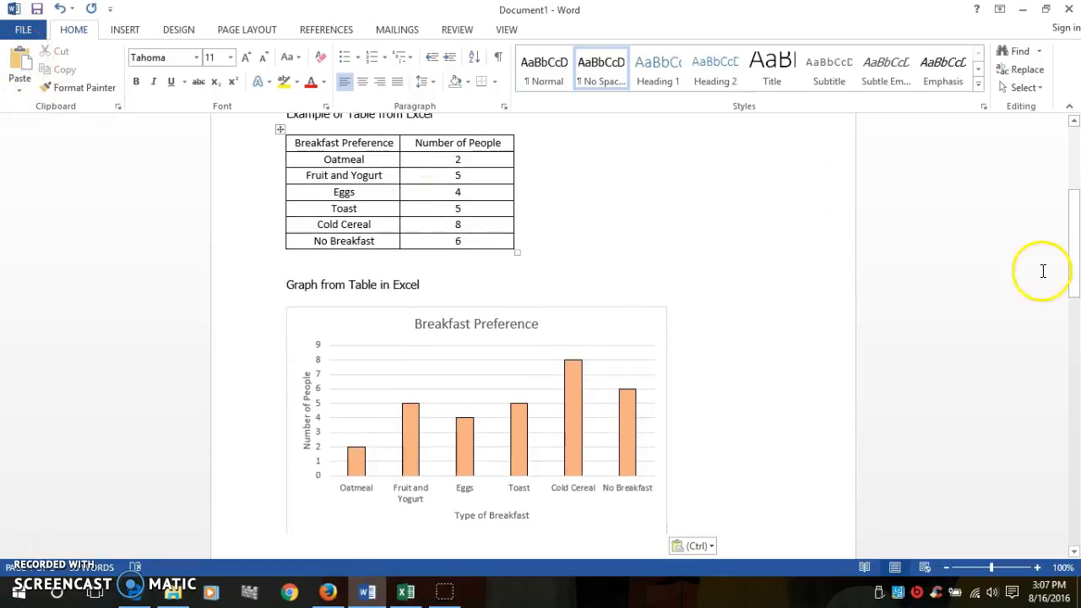
Resize the pasted Breakfast Preference chart in the document so that it is slightly narrower and taller
drag(1072, 270, 1065, 303)
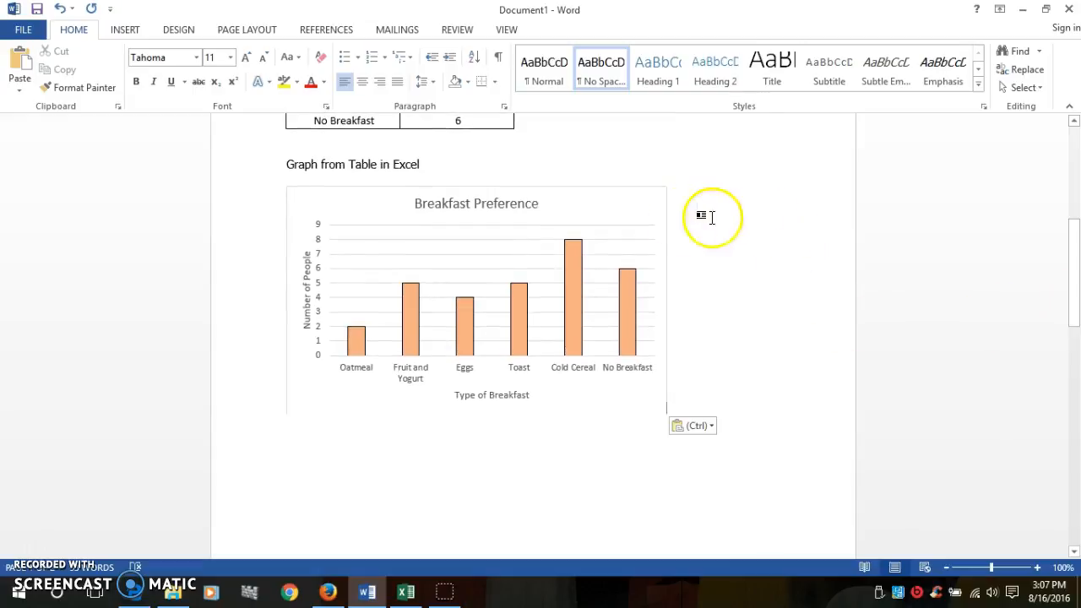
click(628, 201)
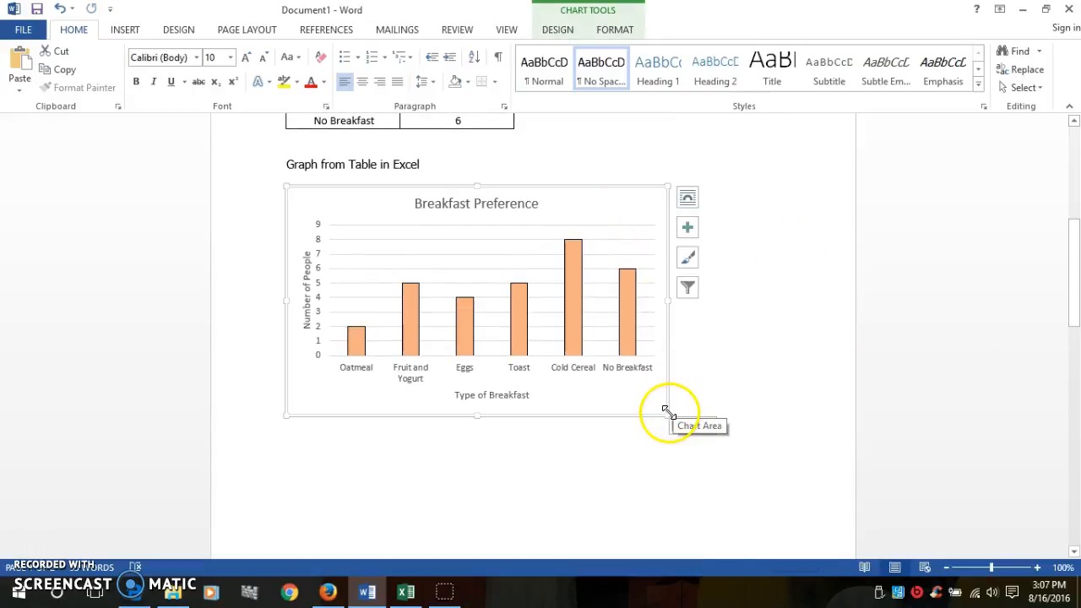
drag(667, 411, 634, 437)
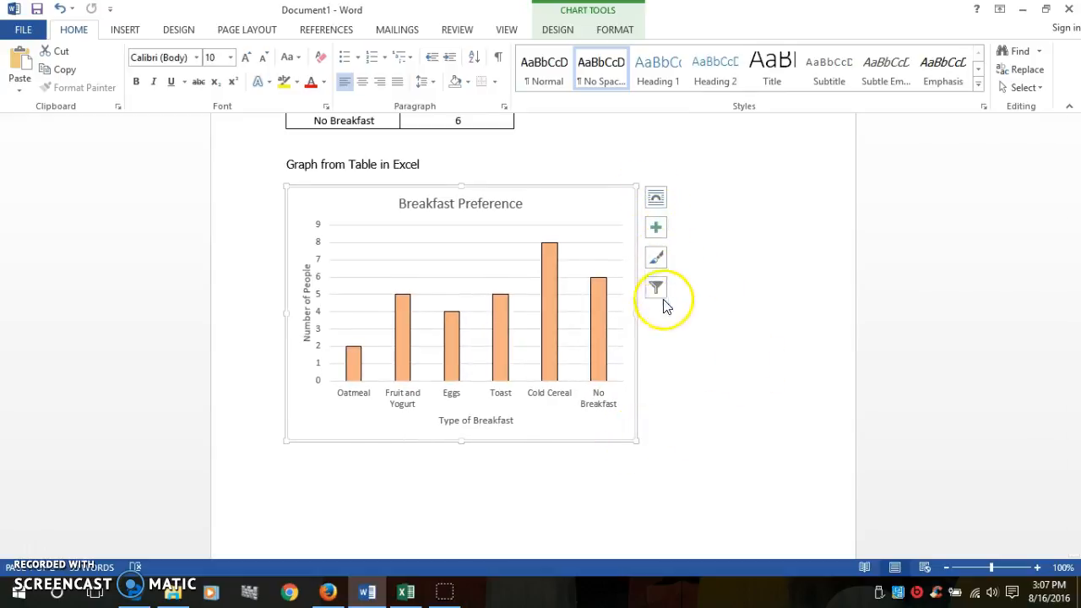
click(656, 229)
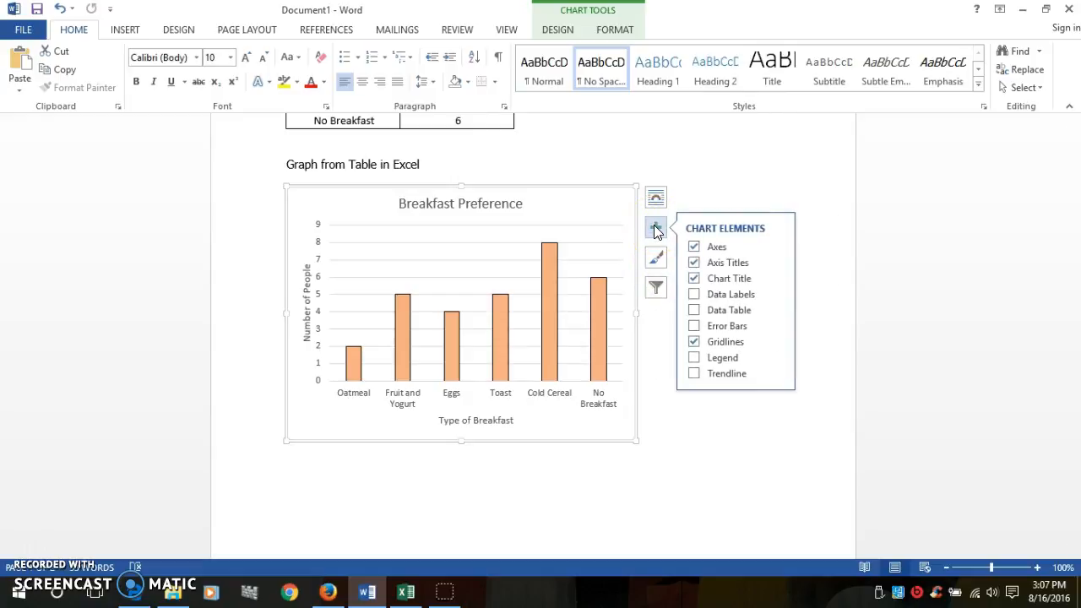
click(658, 256)
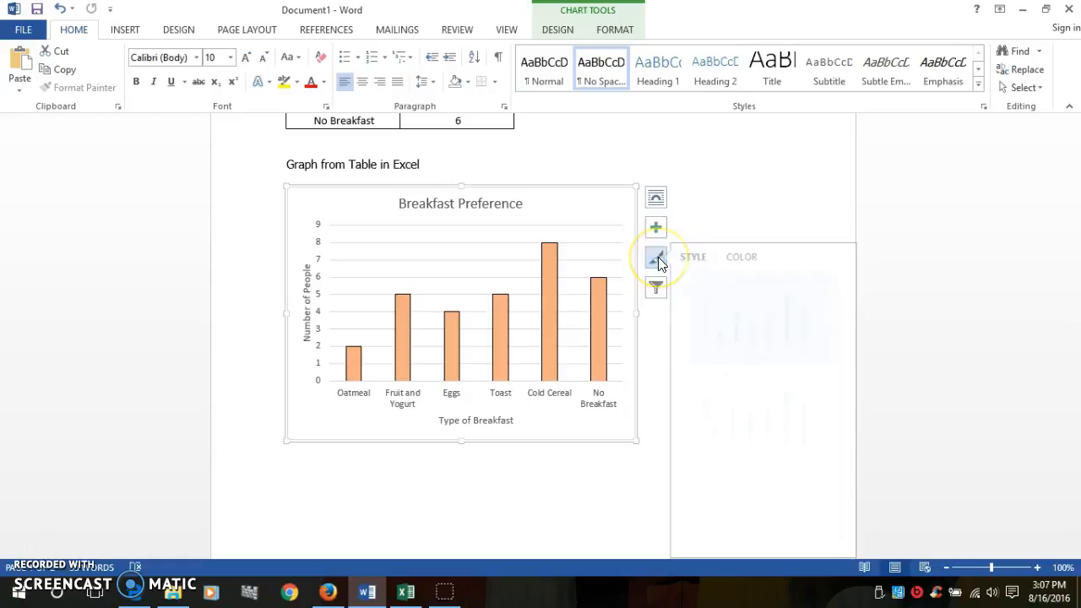
click(751, 258)
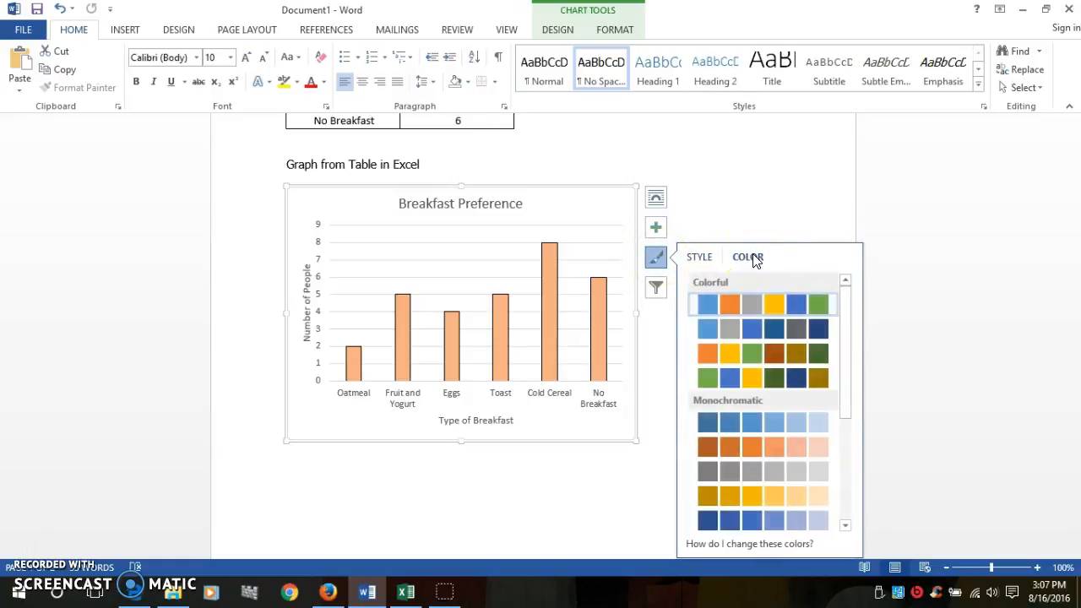
drag(844, 309, 852, 399)
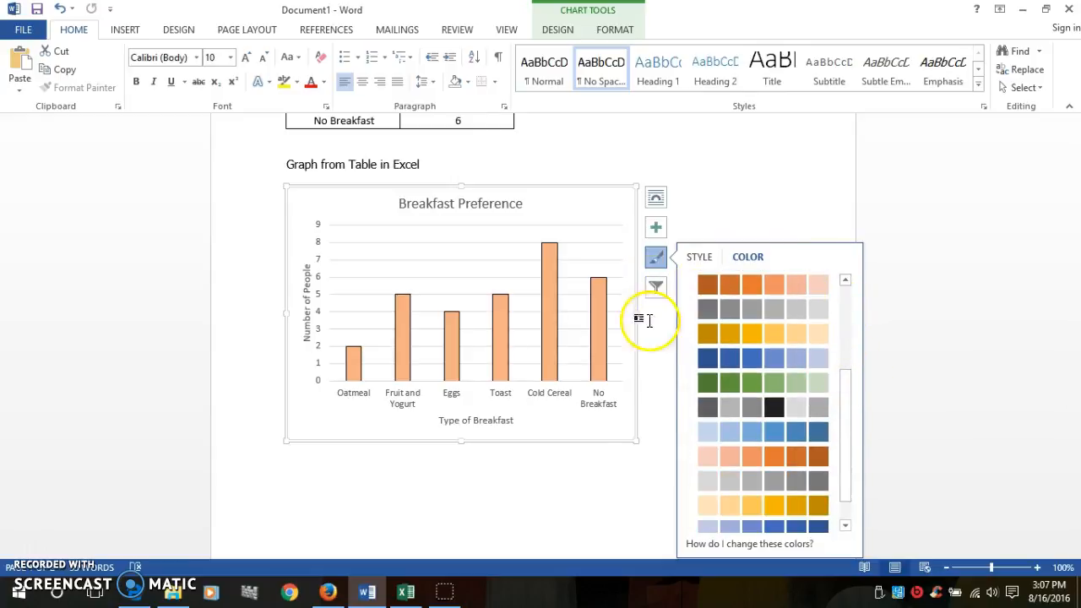
click(517, 485)
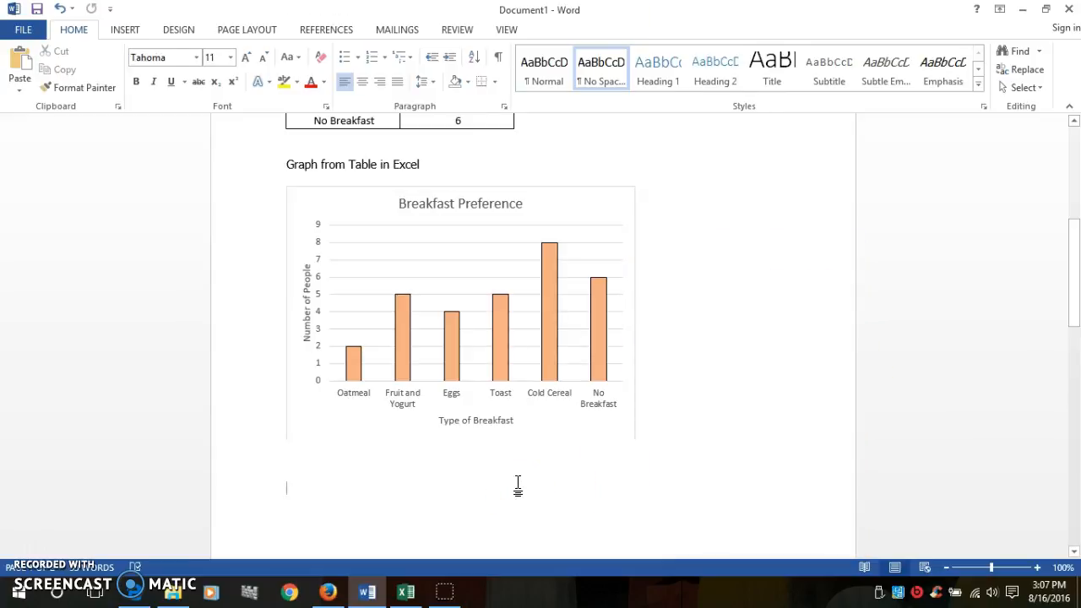